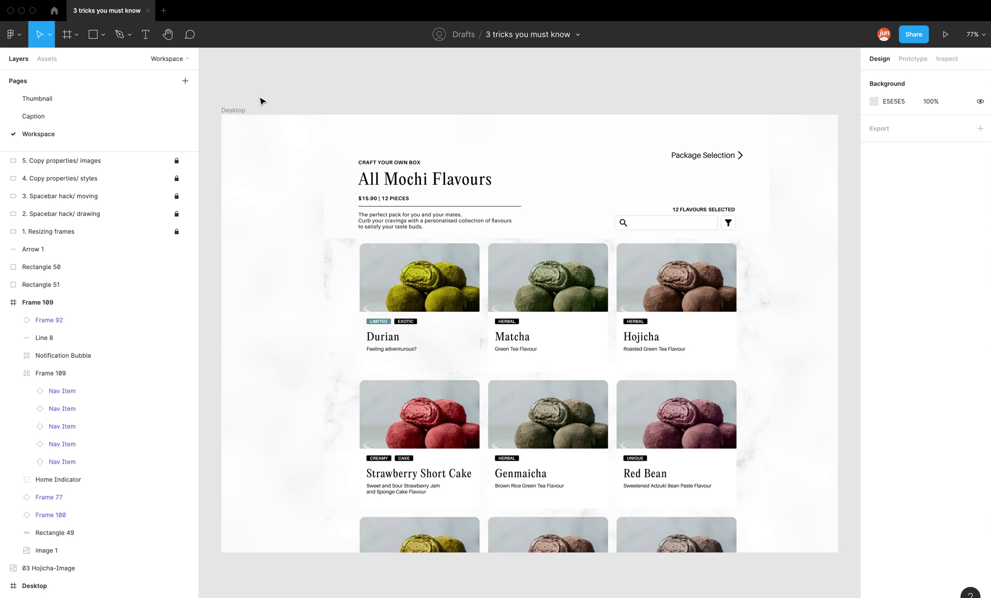
Step: Drag the Desktop frame's corner to shrink it, then undo back to 1440×1024
click(238, 112)
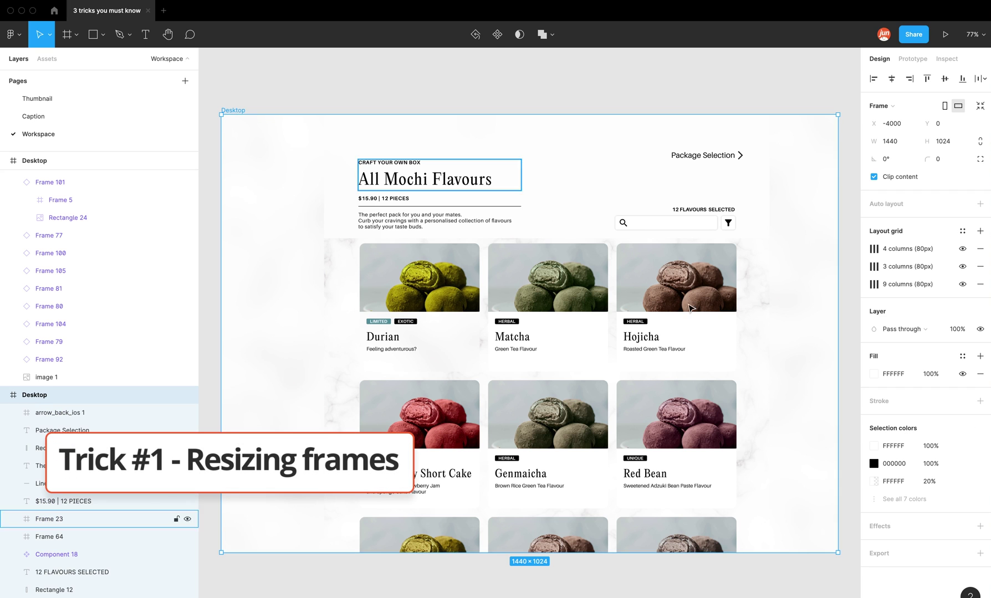
drag(839, 551, 838, 517)
key(ctrl+z)
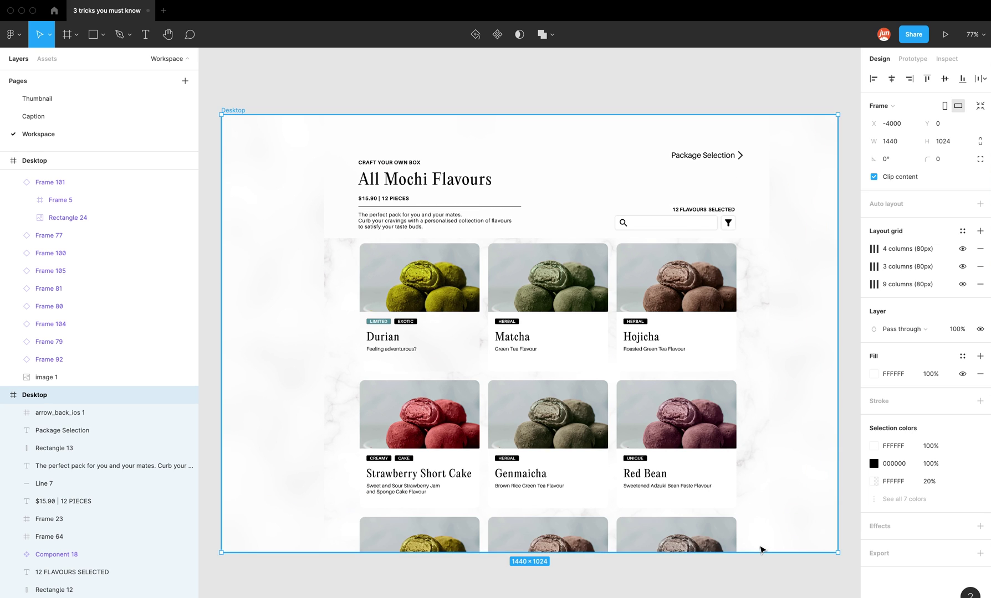
Step: Check the constraints on the flavours count, description and search box, then shorten Desktop to 953
click(714, 211)
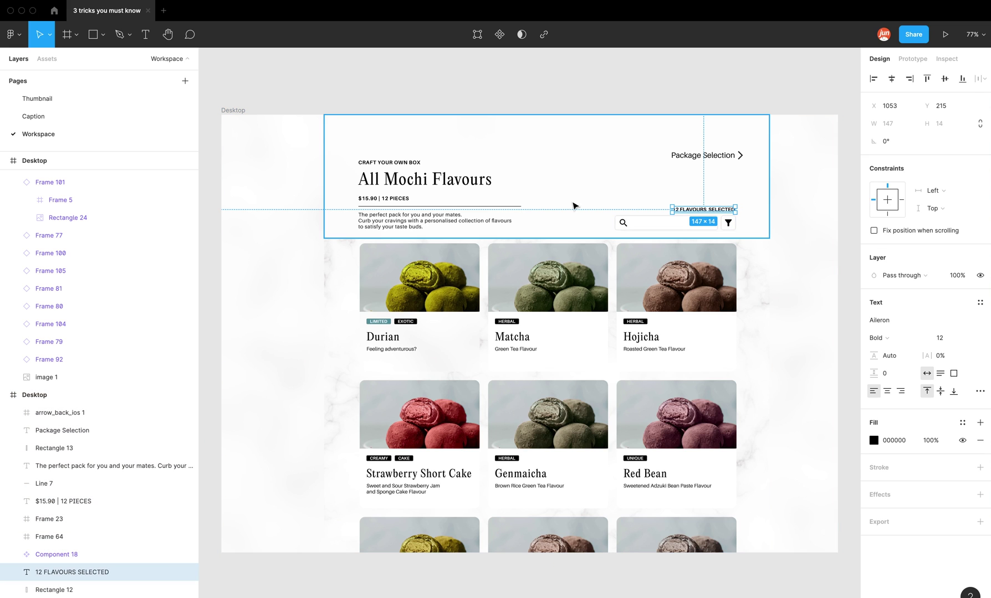
click(493, 225)
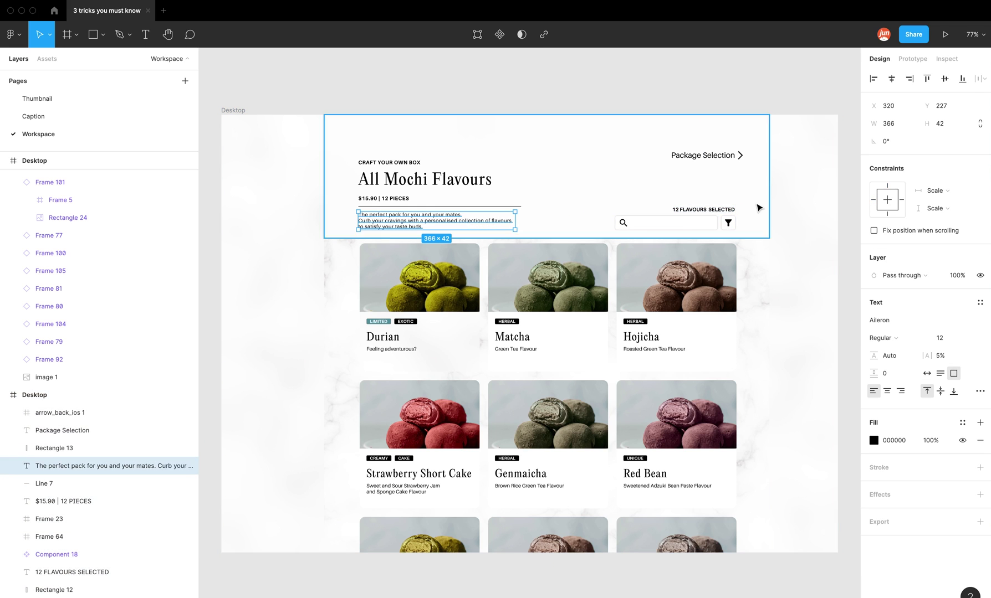
click(708, 224)
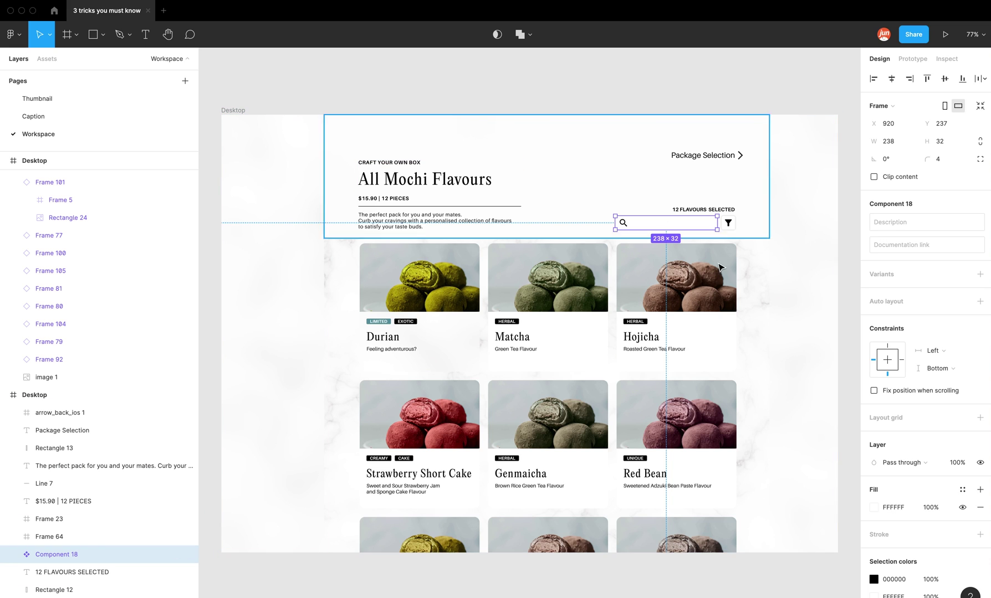
click(232, 110)
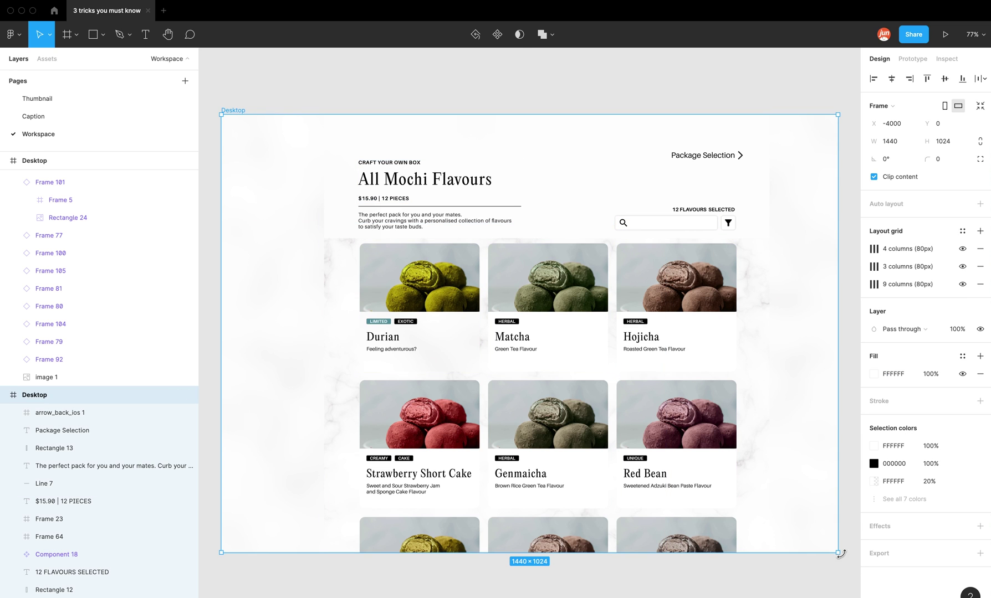
drag(836, 551, 838, 525)
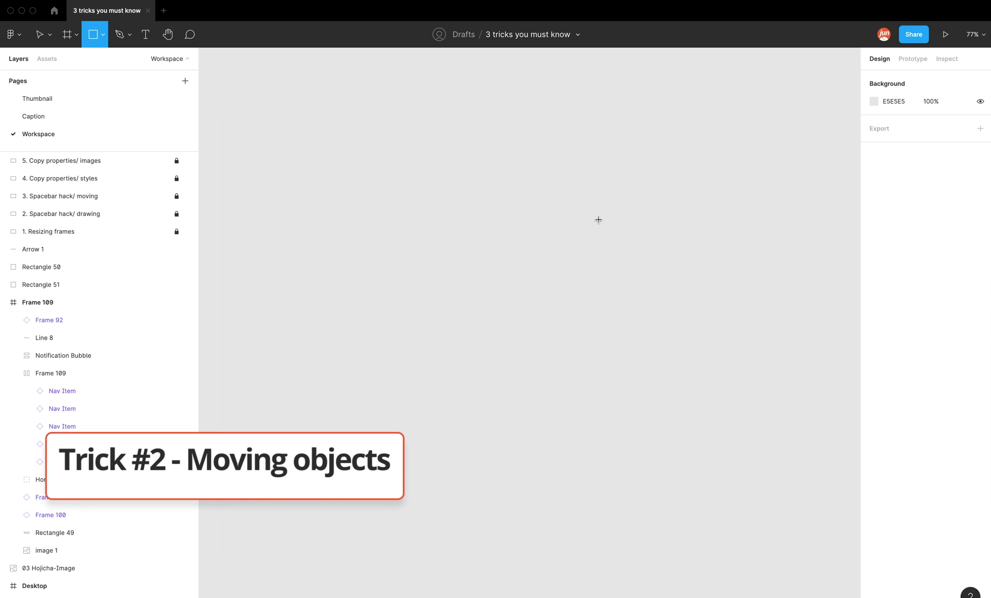
Step: Draw two grey rectangles, Rectangle 52 and Rectangle 53, on the empty Workspace canvas
drag(582, 192, 418, 291)
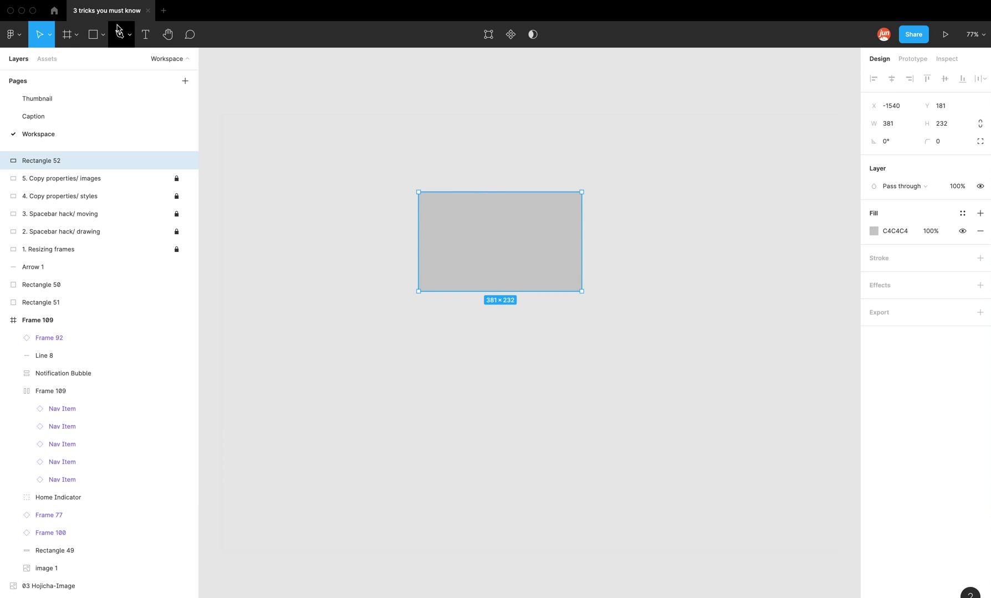
click(97, 37)
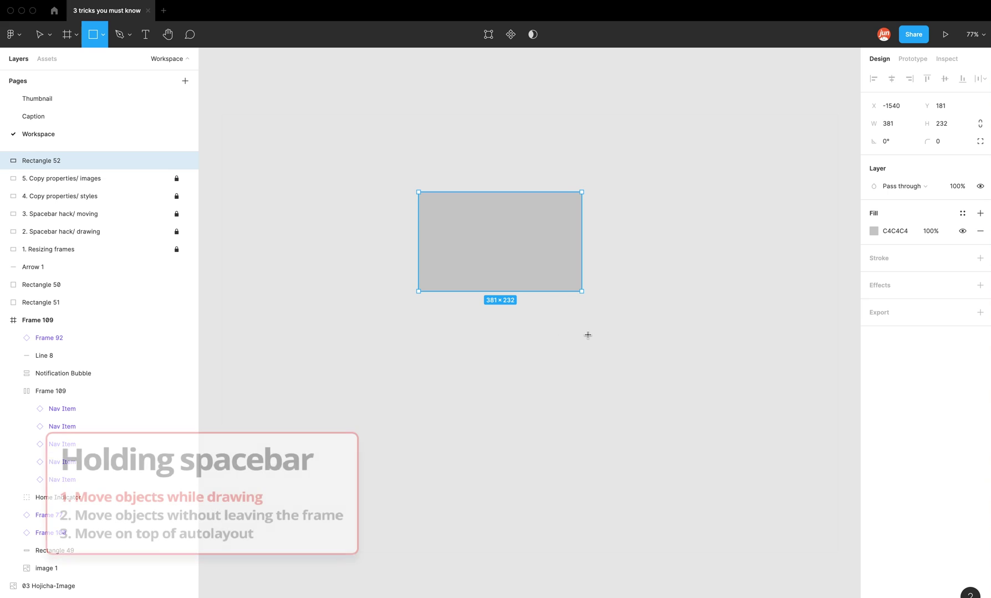
mouse_move(596, 334)
mouse_down()
mouse_move(543, 385)
mouse_move(526, 432)
mouse_move(522, 405)
mouse_move(548, 421)
mouse_move(527, 392)
mouse_move(500, 416)
mouse_move(506, 411)
mouse_move(460, 414)
mouse_move(531, 415)
mouse_move(480, 400)
mouse_move(519, 410)
mouse_move(504, 398)
mouse_move(518, 398)
mouse_move(472, 412)
mouse_move(490, 425)
mouse_move(434, 345)
mouse_move(420, 354)
mouse_move(419, 393)
mouse_move(380, 399)
mouse_move(281, 404)
mouse_move(245, 395)
mouse_move(241, 379)
mouse_move(239, 391)
mouse_move(229, 367)
mouse_move(390, 389)
mouse_move(413, 376)
mouse_up()
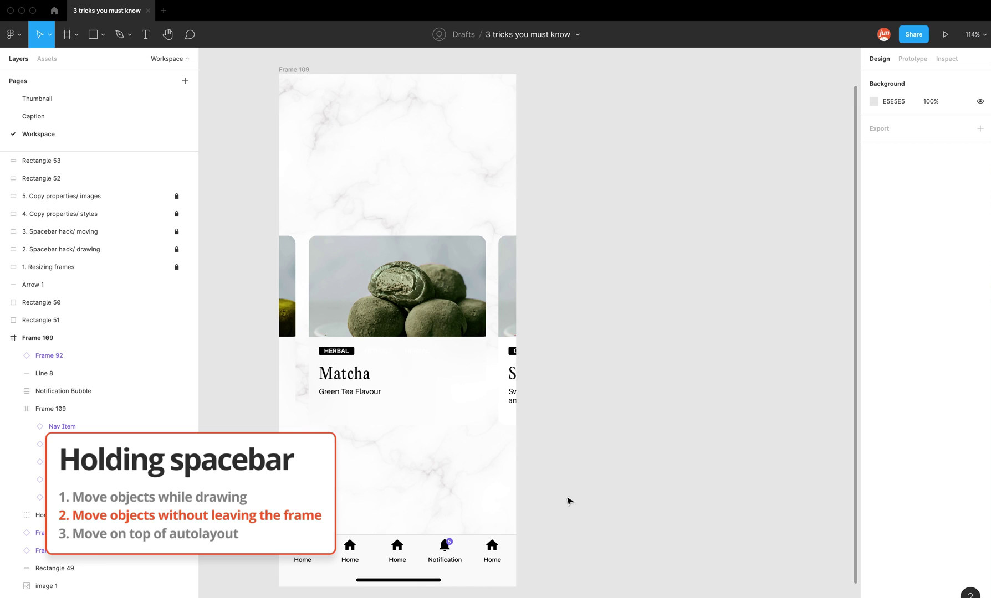
click(508, 285)
drag(500, 285, 321, 161)
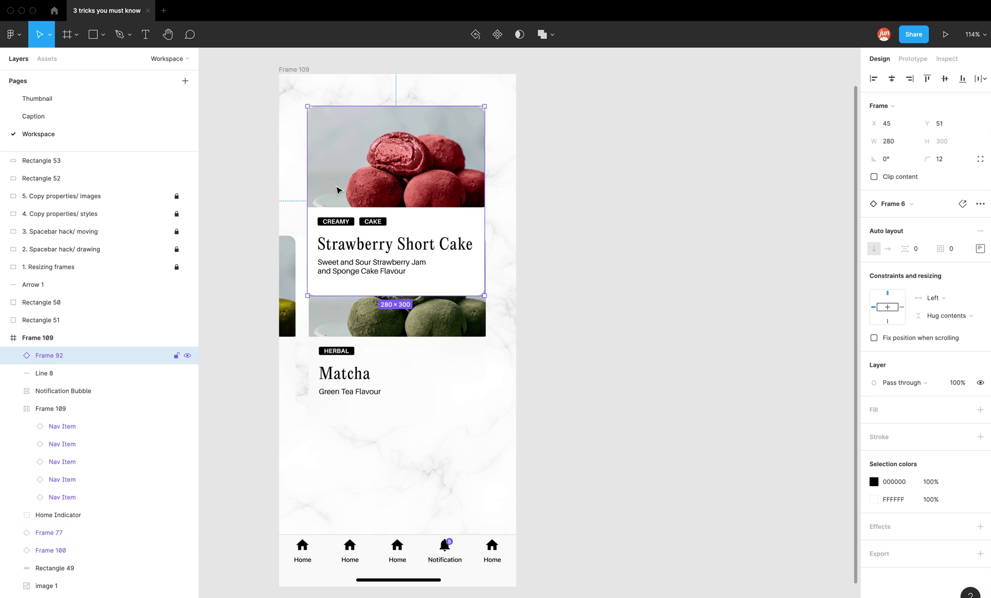
mouse_move(313, 157)
mouse_down()
mouse_move(397, 288)
mouse_move(507, 286)
mouse_move(305, 155)
mouse_up()
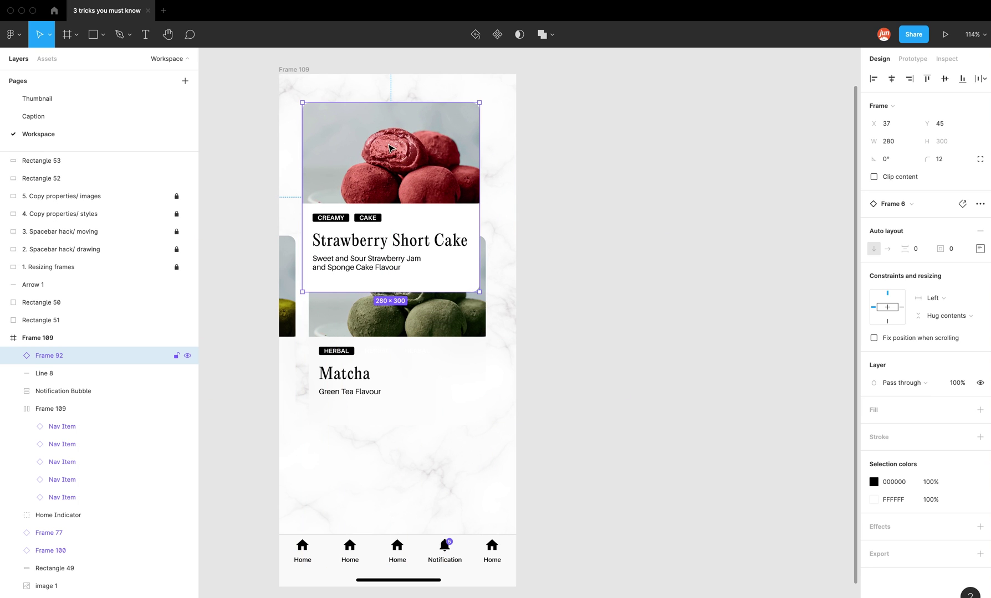
drag(389, 148, 589, 279)
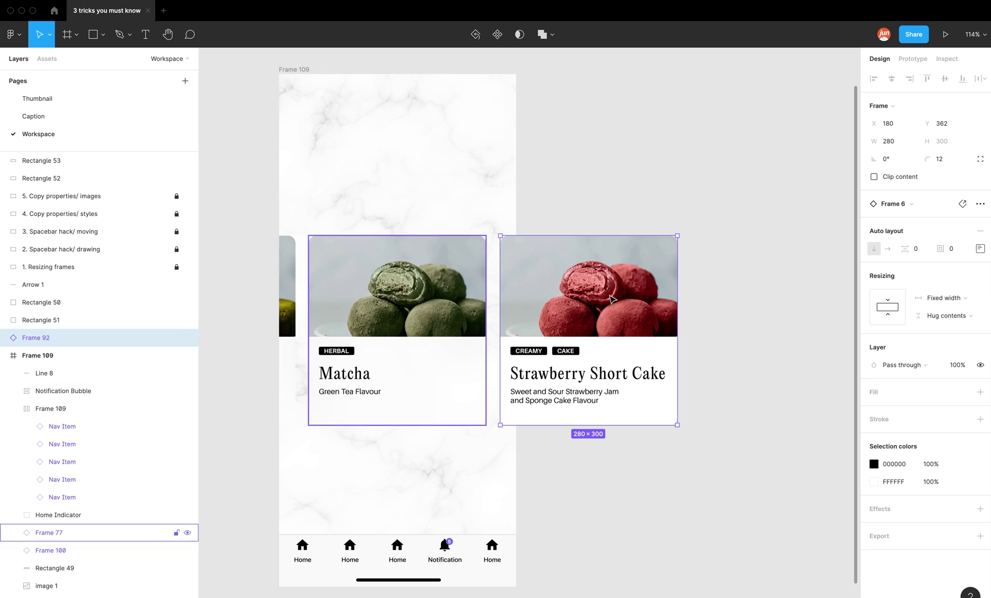
drag(619, 298, 413, 202)
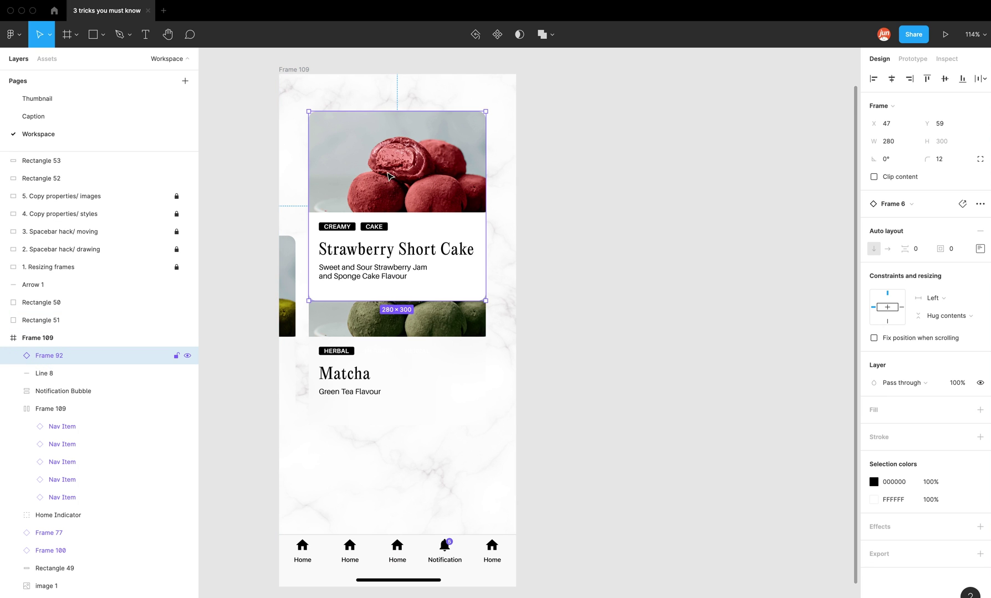
drag(367, 166, 575, 275)
Step: Pull the 5 notification bubble out of the nav bar and try placing it by the Notification item
click(539, 265)
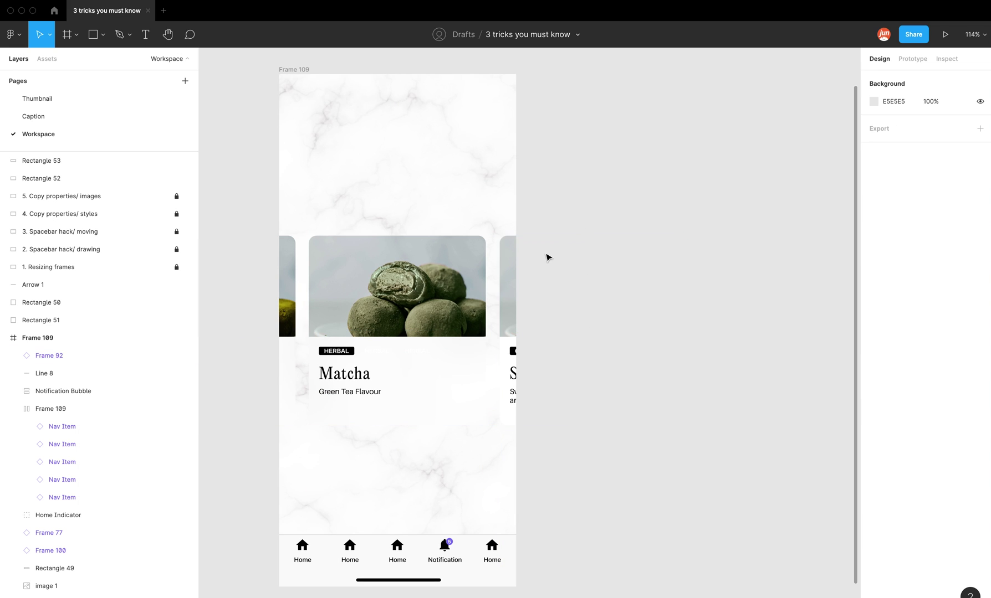
scroll(443, 482, down, 2)
scroll(410, 511, up, 10)
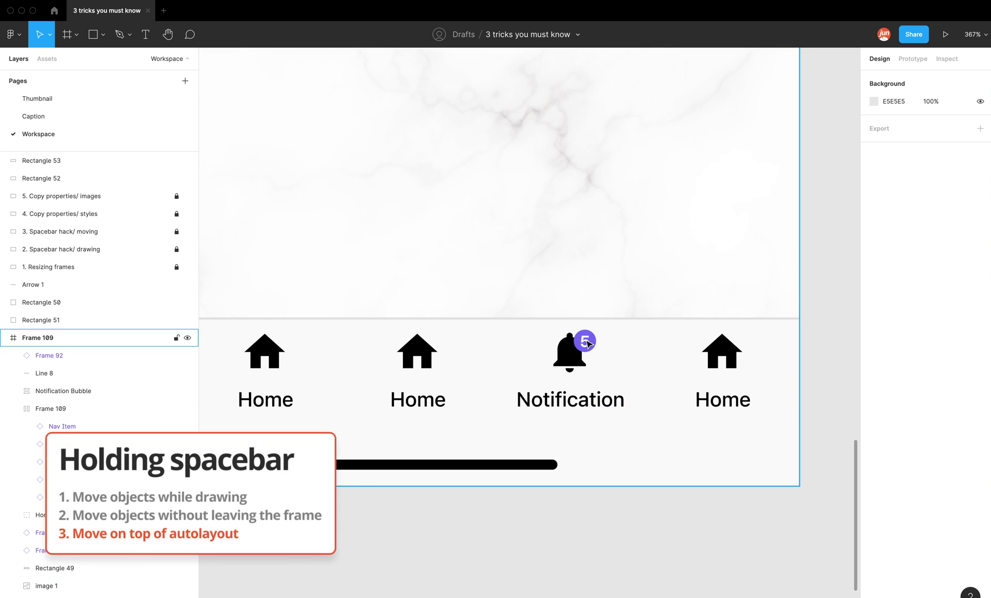
drag(584, 349, 546, 279)
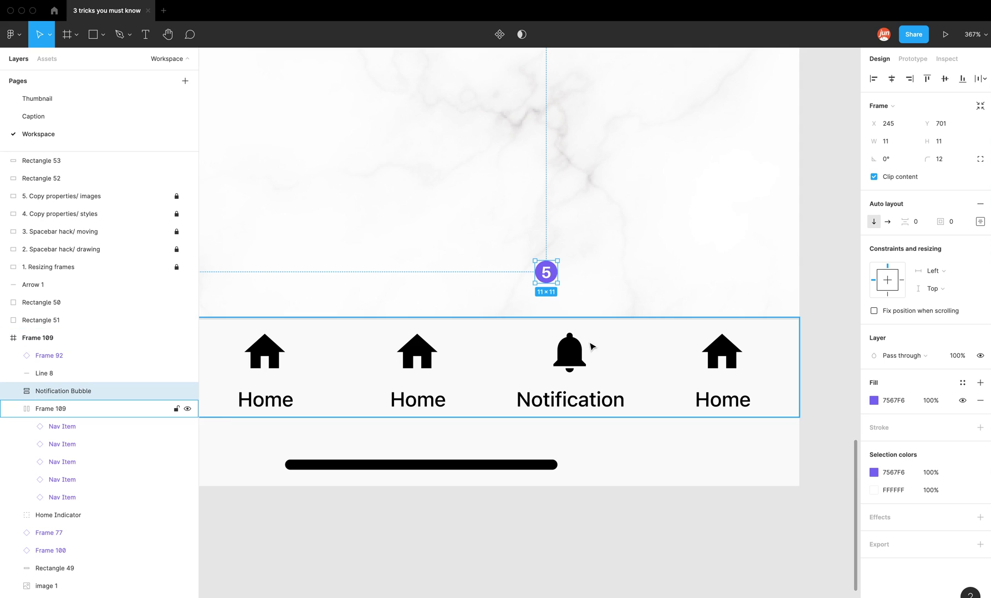
scroll(594, 332, down, 2)
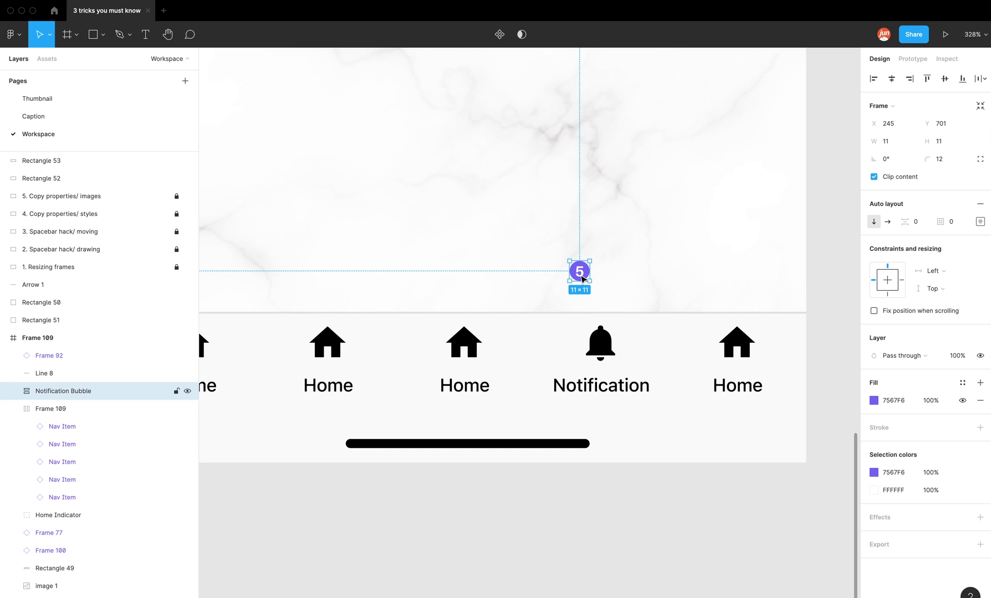
drag(582, 274, 612, 341)
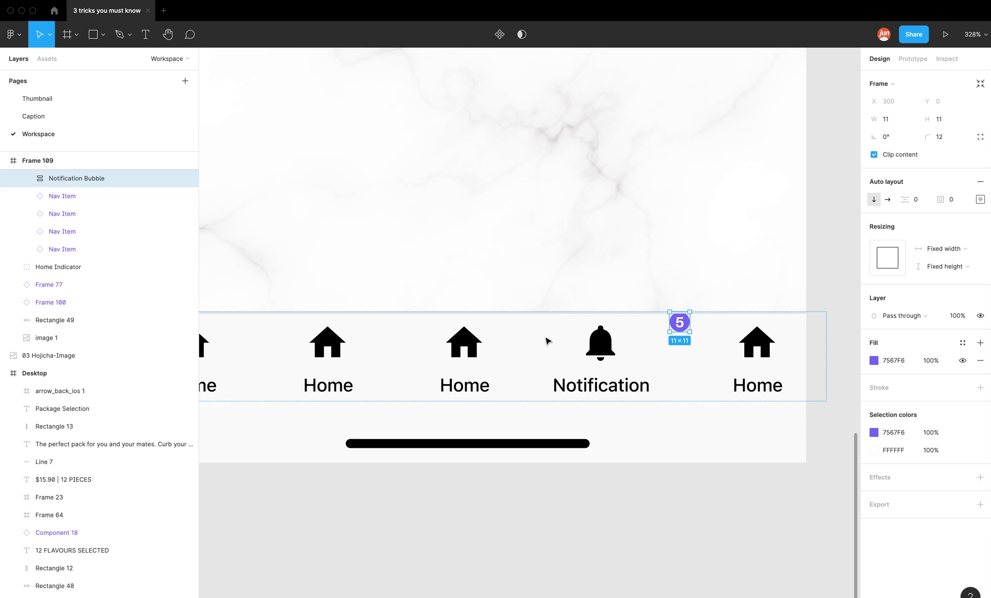
key(Left)
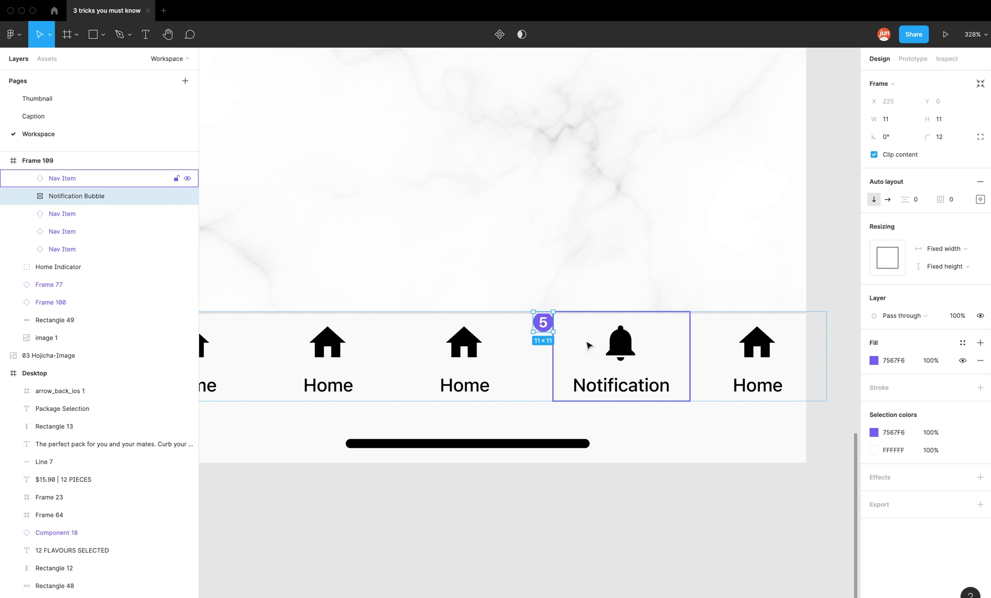
drag(571, 290, 570, 287)
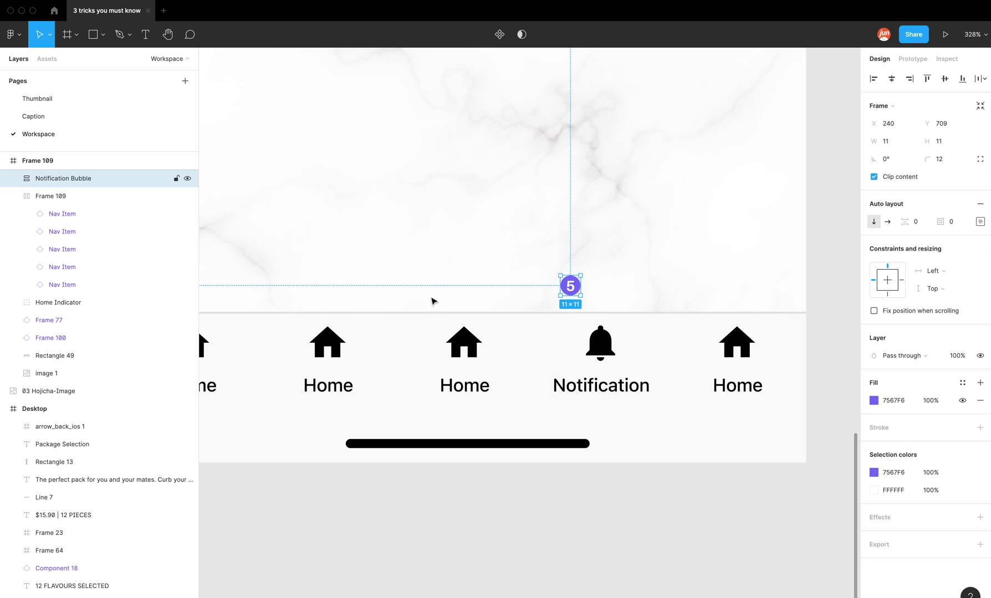
scroll(90, 238, up, 1)
Step: Select the Notification Bubble layer, move it onto the bell icon's top-right corner, and deselect
click(73, 222)
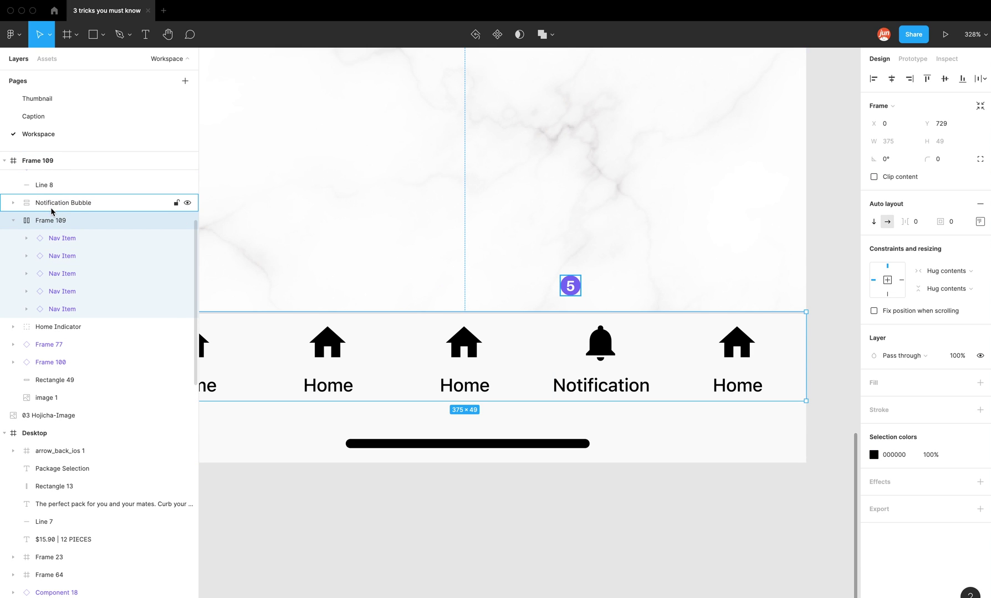
click(52, 207)
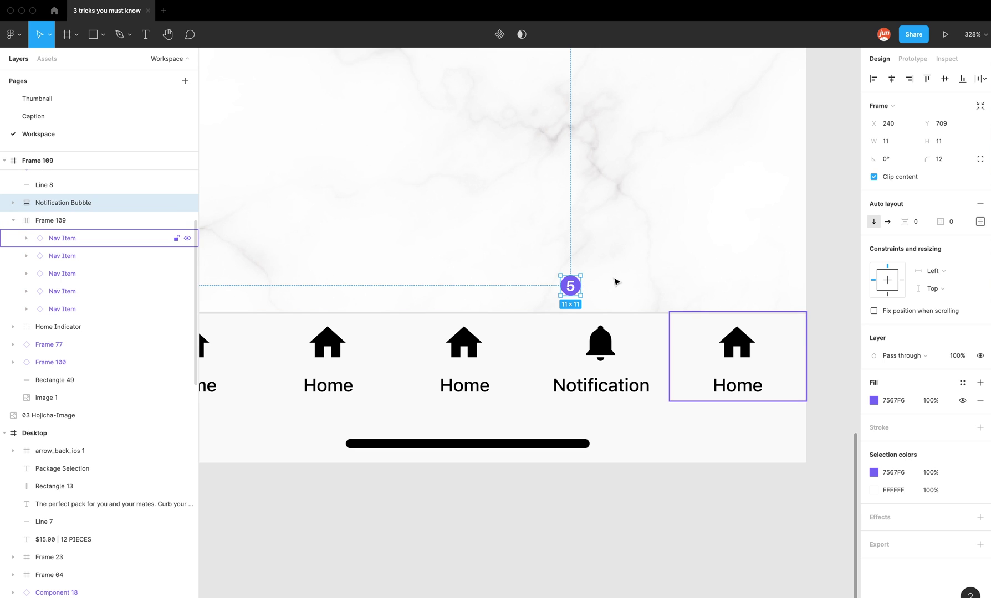
key(Escape)
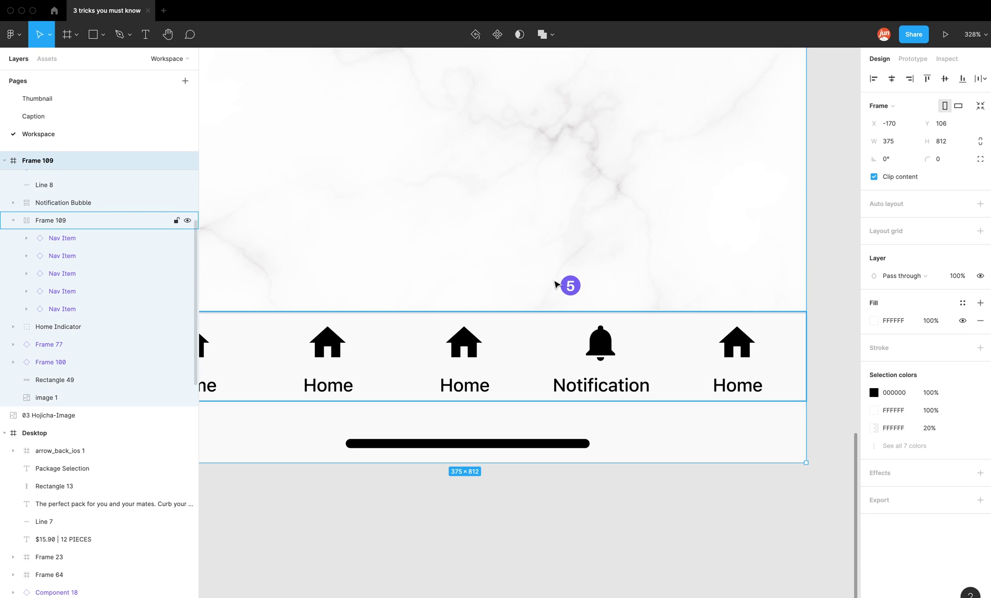
click(574, 290)
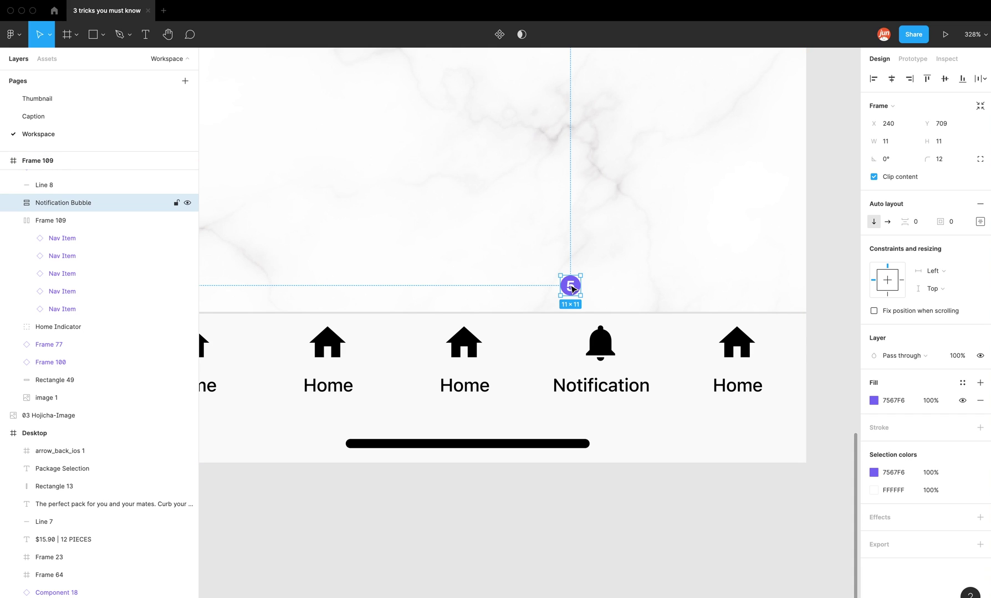
drag(572, 289, 618, 343)
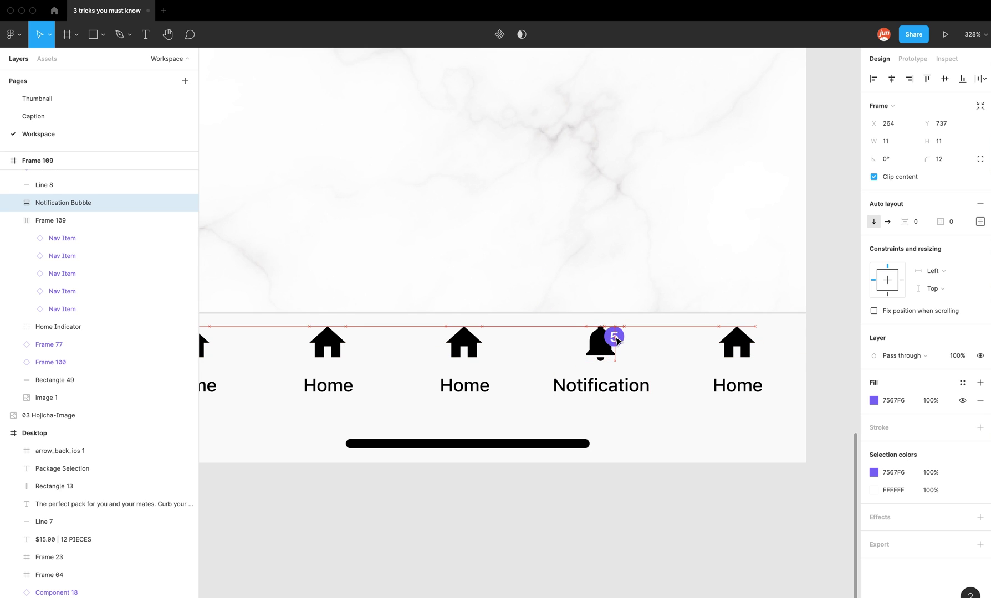
click(616, 340)
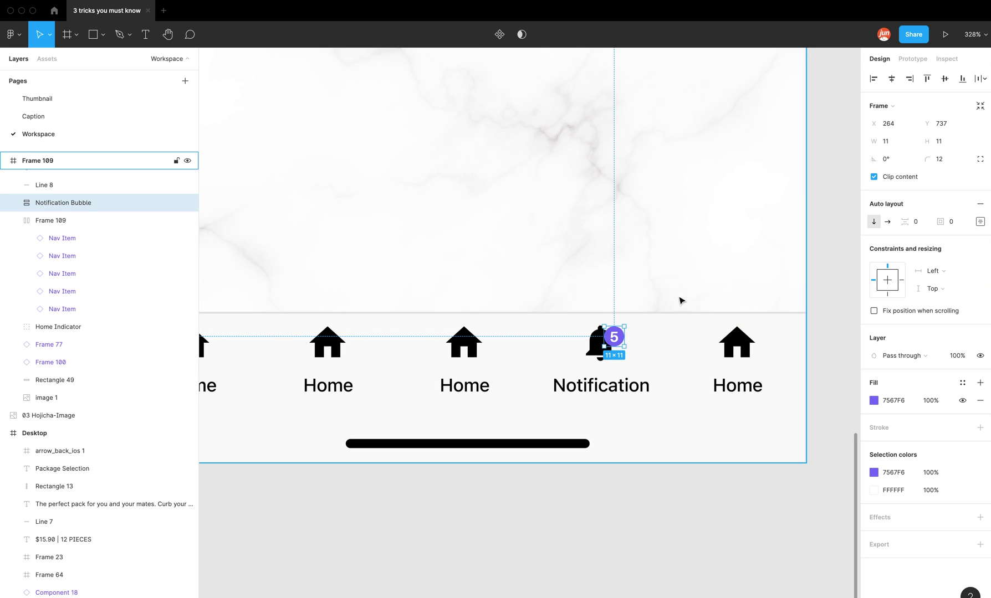
click(828, 309)
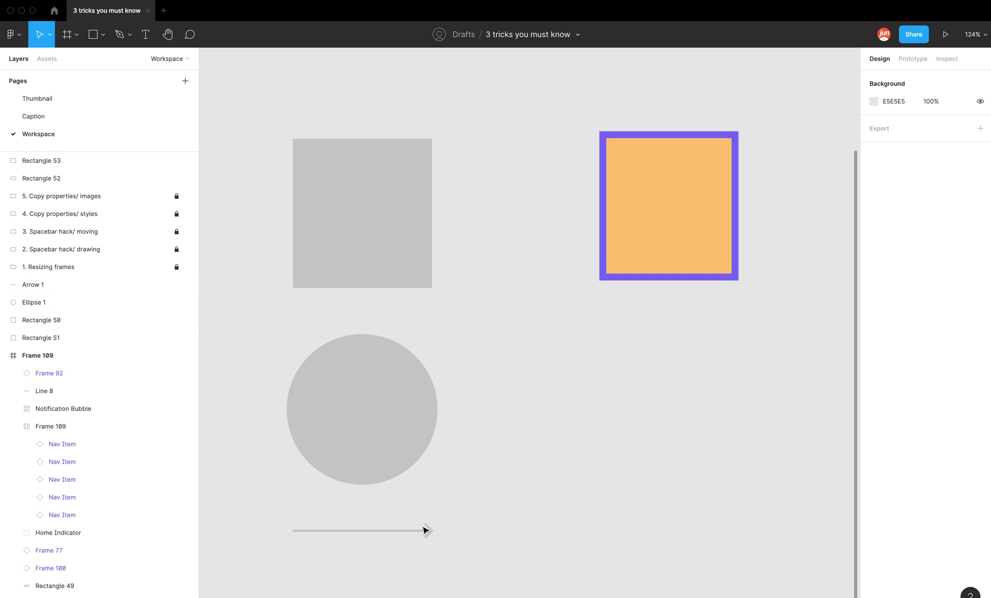
Step: Shift the orange square left and select it as the style source
drag(654, 210, 610, 219)
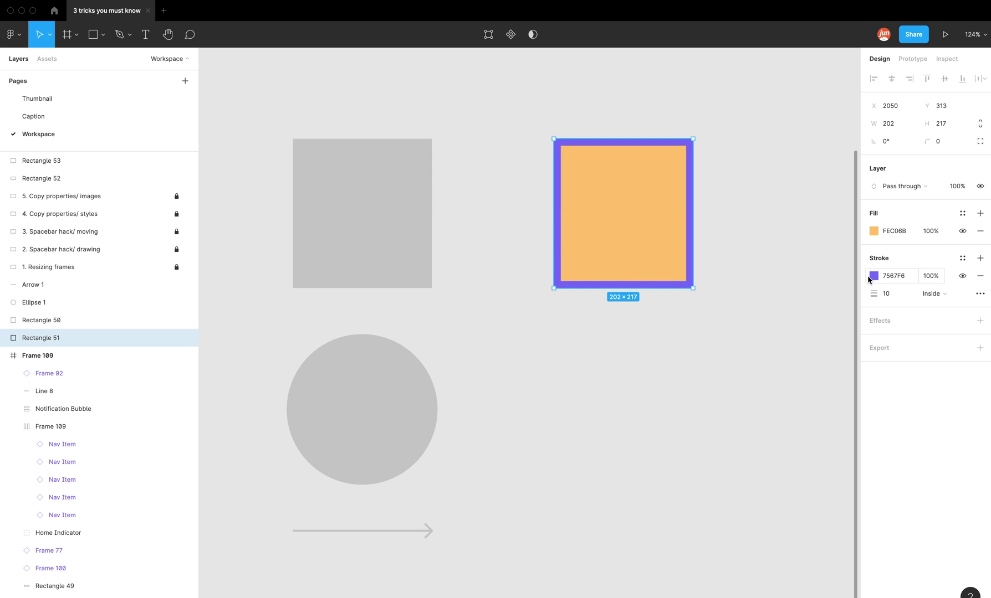
click(722, 333)
click(609, 259)
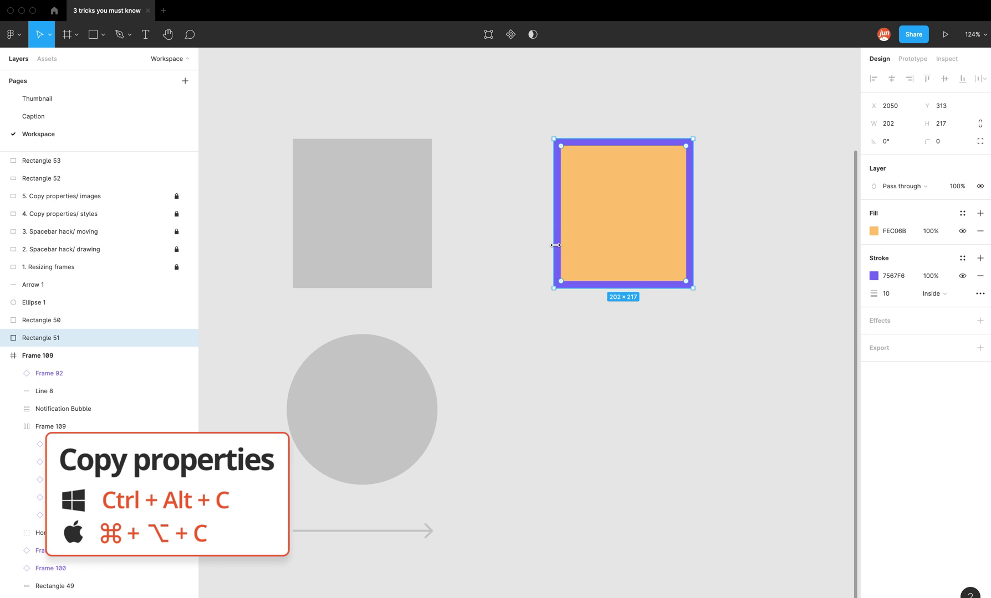
Step: Paste the orange fill and purple stroke onto the grey square, the circle and the arrow
click(359, 222)
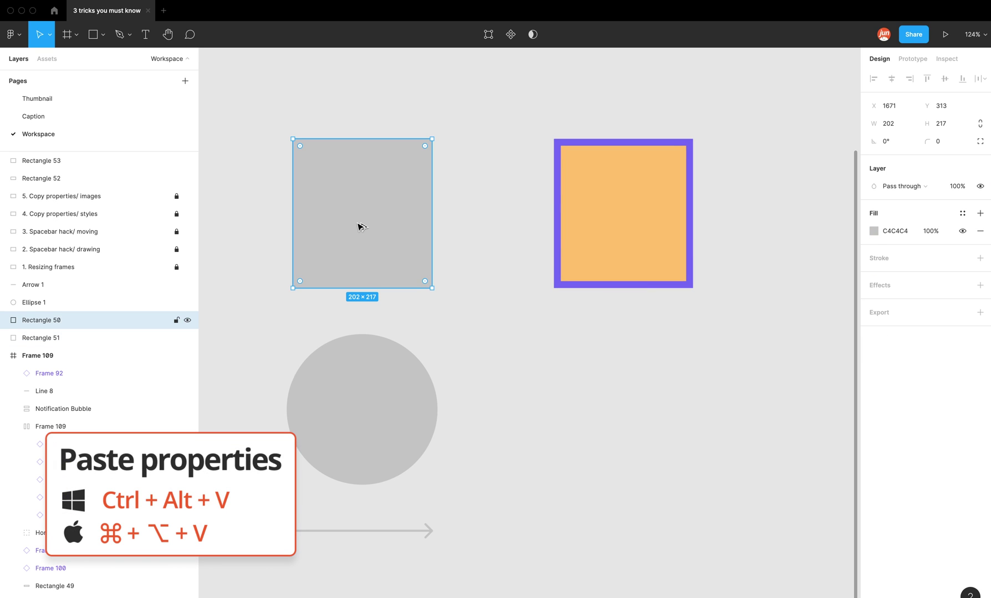
key(ctrl+alt+v)
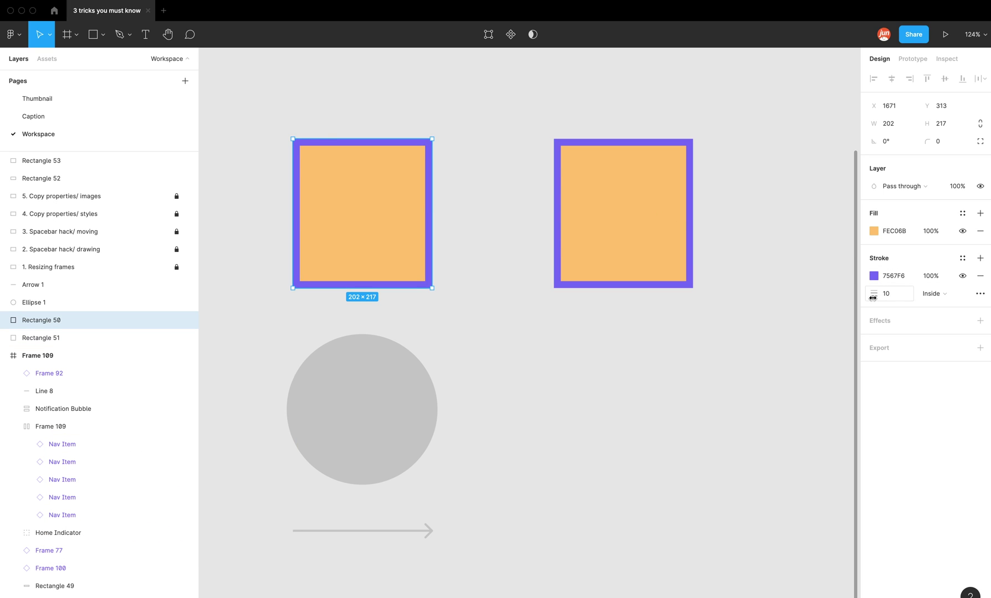
click(371, 397)
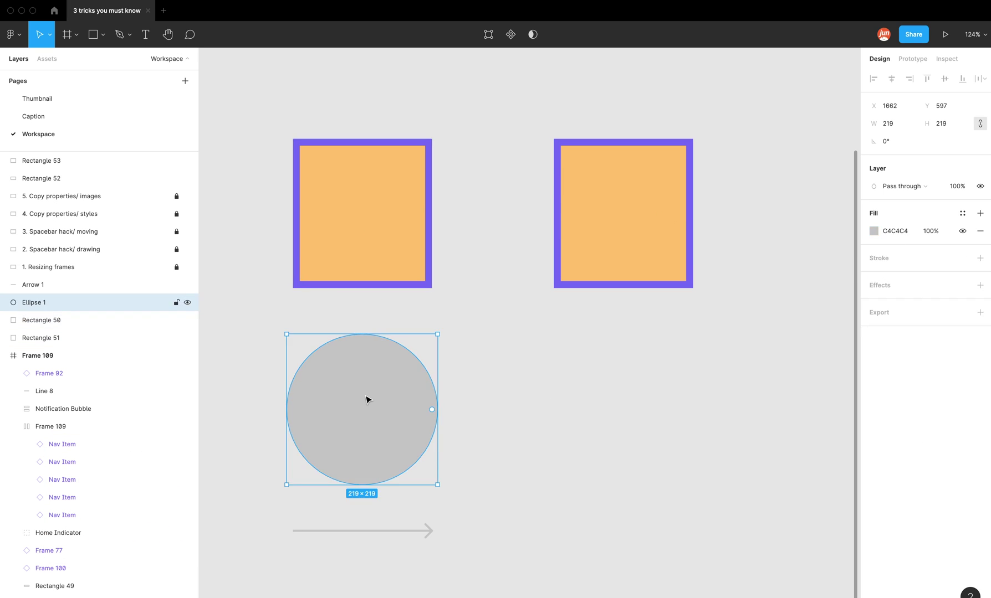
key(ctrl+alt+v)
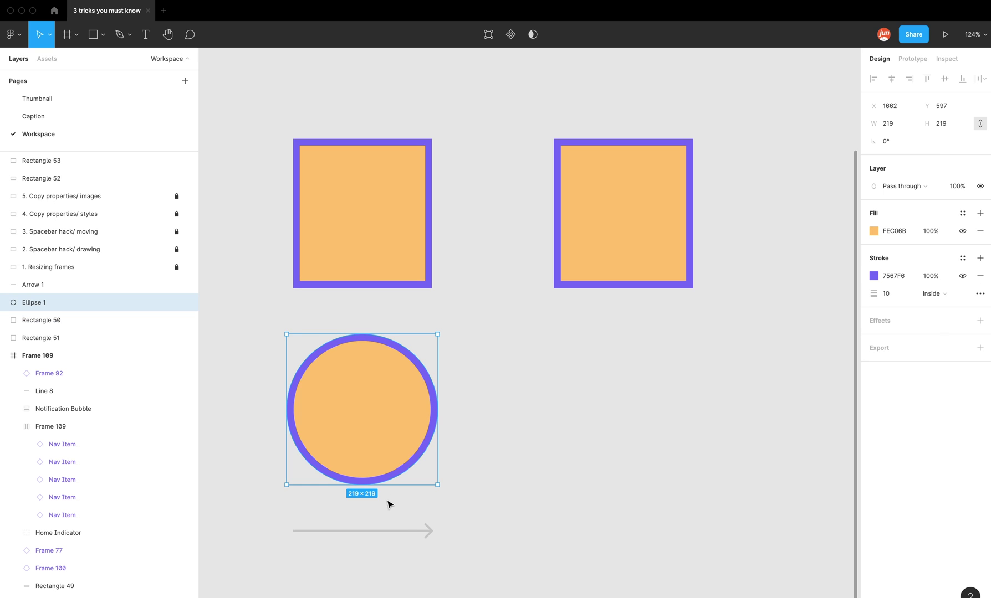
click(402, 532)
key(ctrl+alt+v)
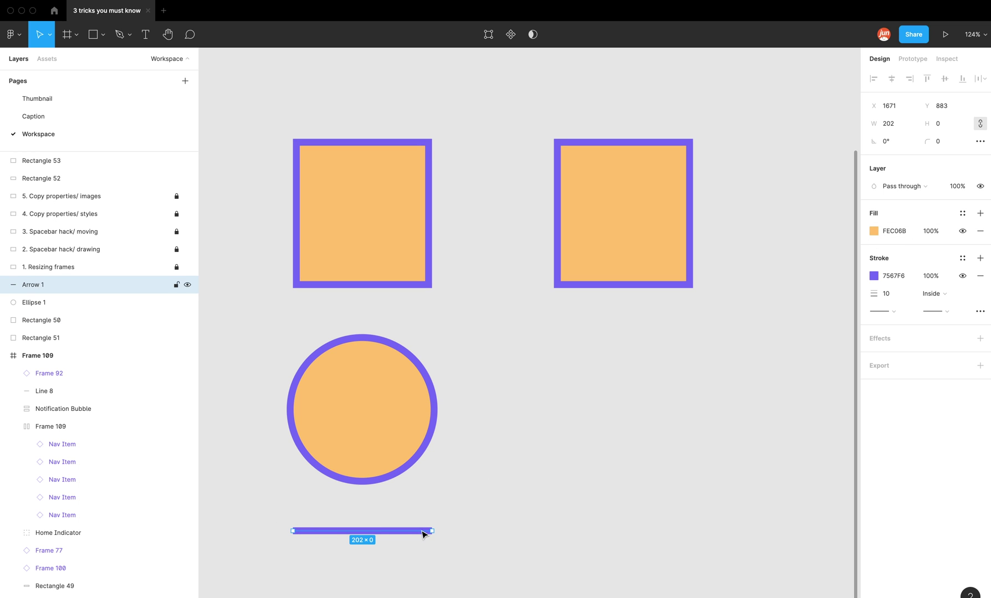
key(Escape)
click(586, 266)
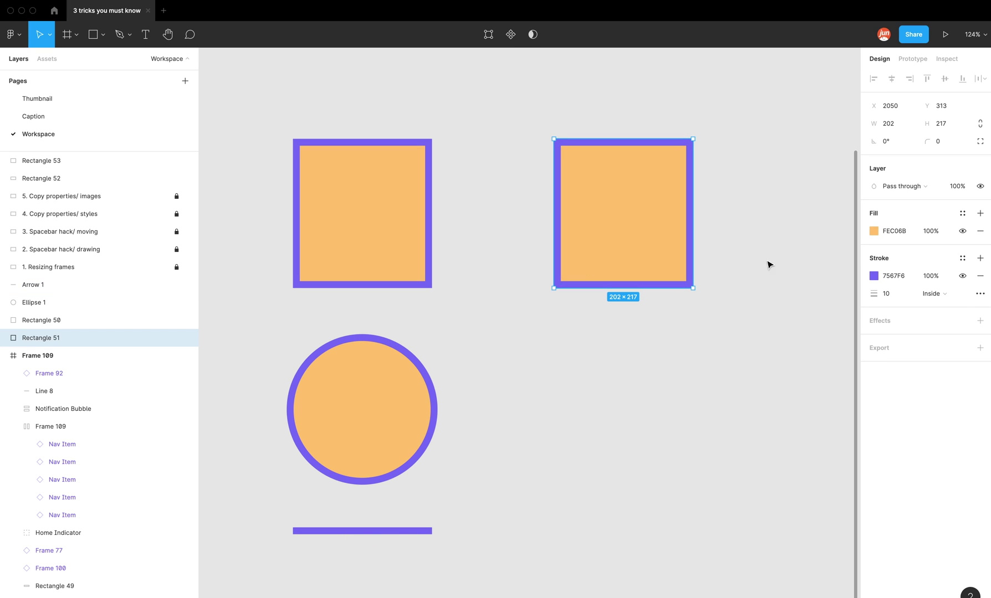
Step: Add a drop shadow to the right square with blur 10 and spread 10
click(980, 320)
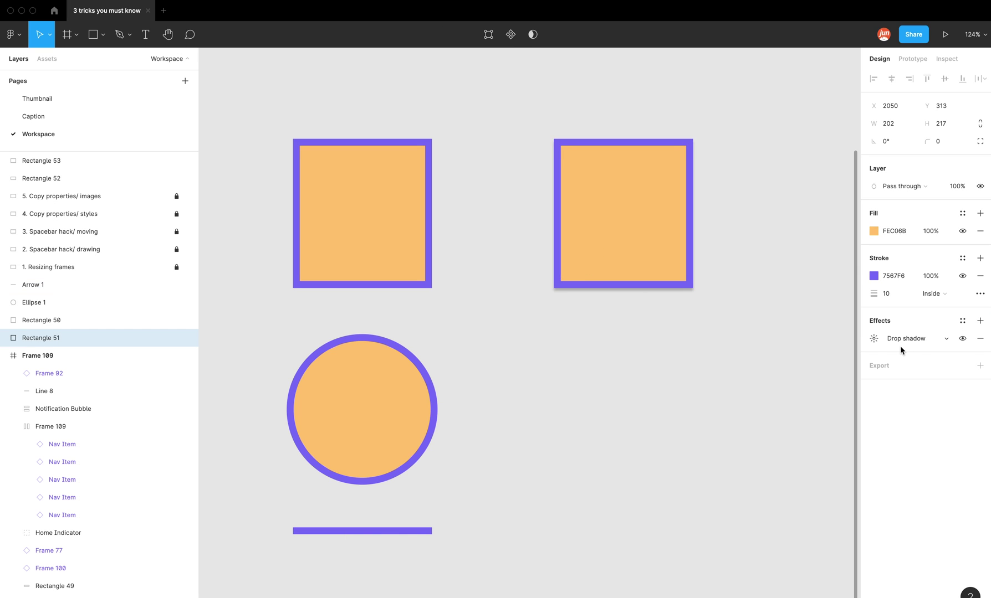
click(874, 339)
click(820, 366)
text(10)
key(Tab)
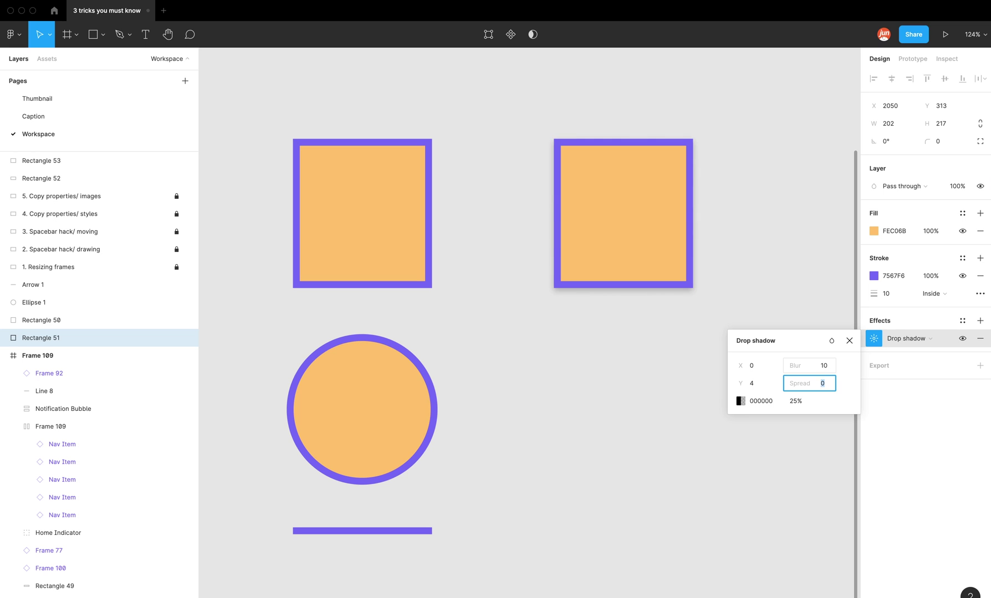
key(Return)
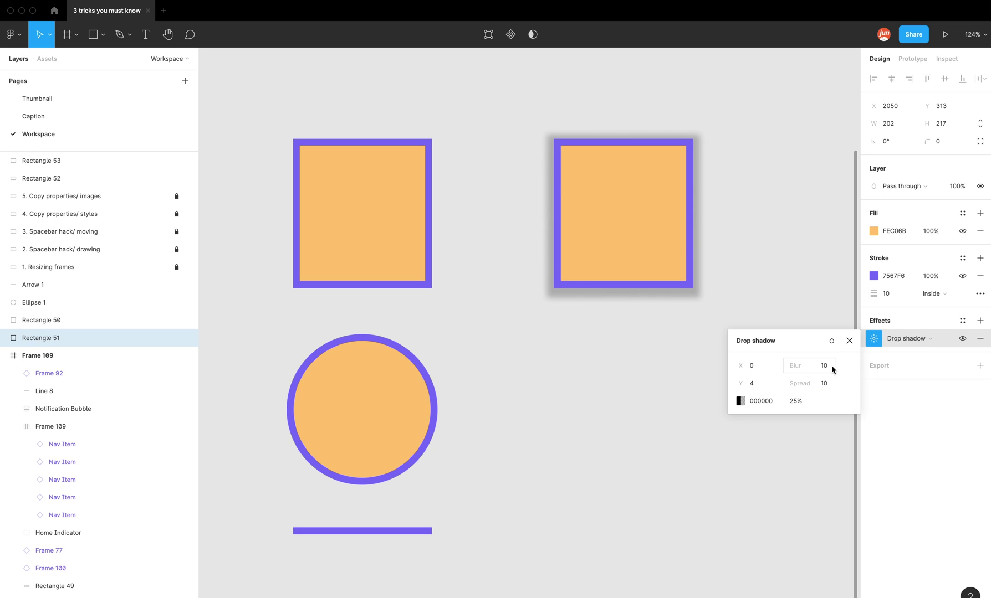
click(678, 372)
click(600, 272)
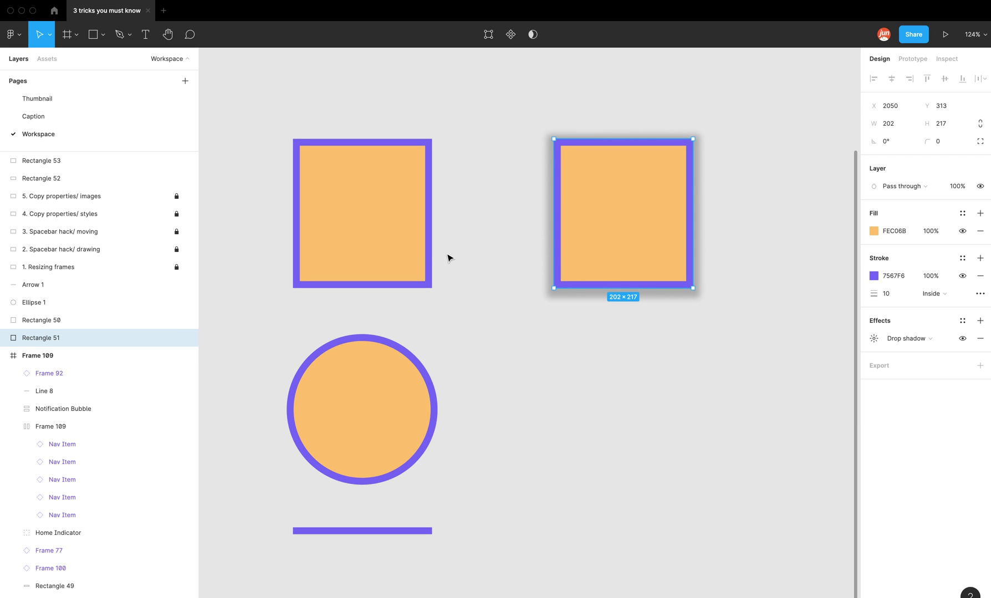
Step: Paste the drop shadow onto the left orange square and the orange circle
click(408, 254)
key(super+alt+v)
click(378, 382)
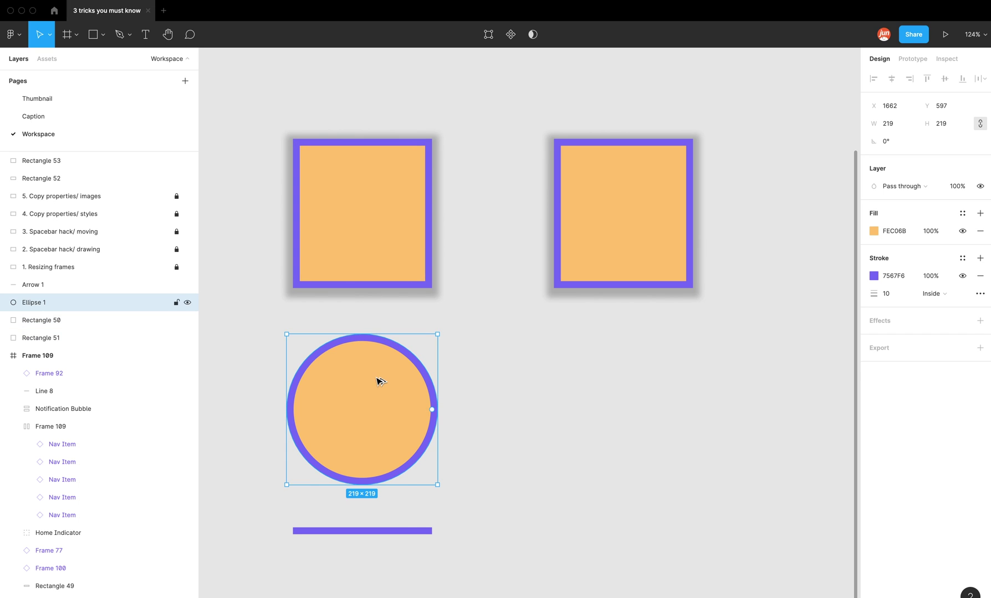
key(super+alt+v)
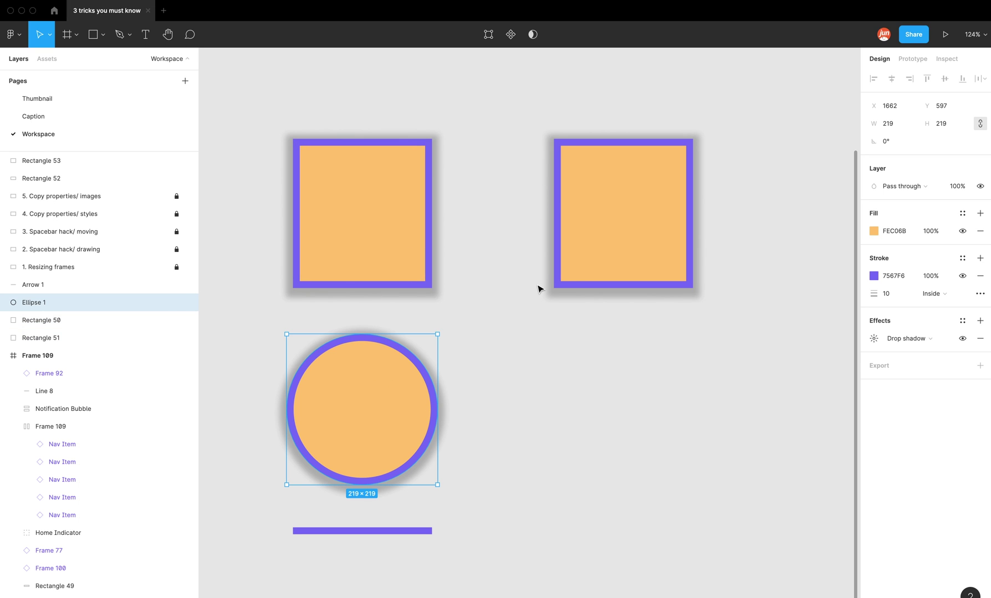
Step: Draw a new grey rectangle, delete the orange circle, and move the rectangle into its place
key(r)
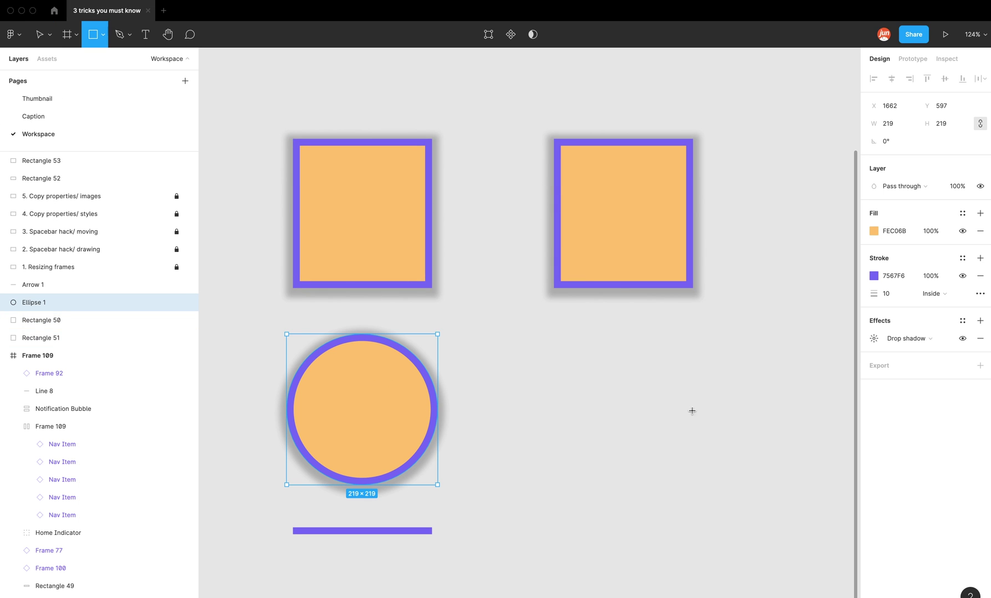
mouse_move(526, 348)
mouse_down()
mouse_move(693, 481)
mouse_move(733, 486)
mouse_up()
click(408, 420)
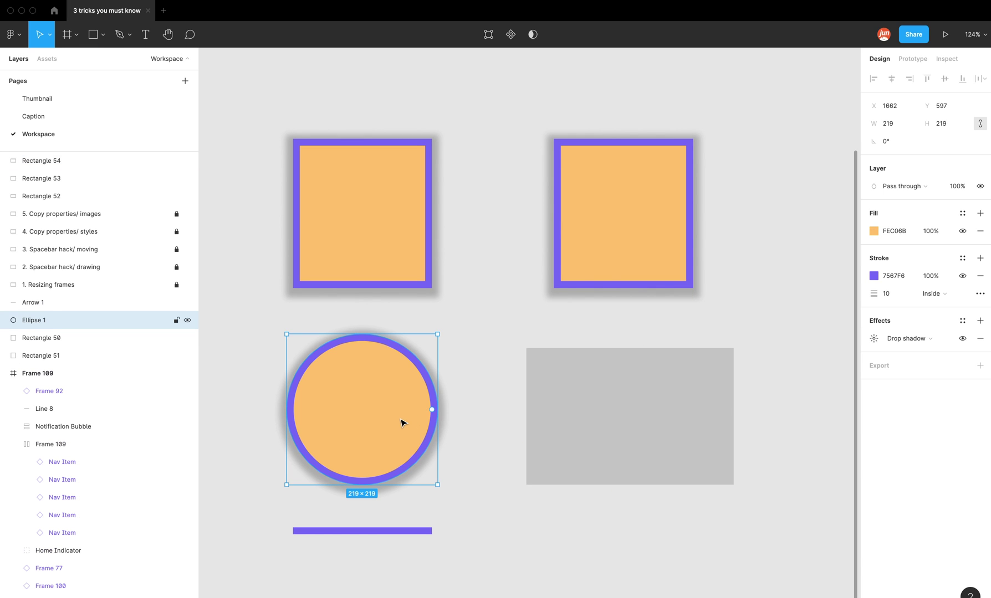
key(Delete)
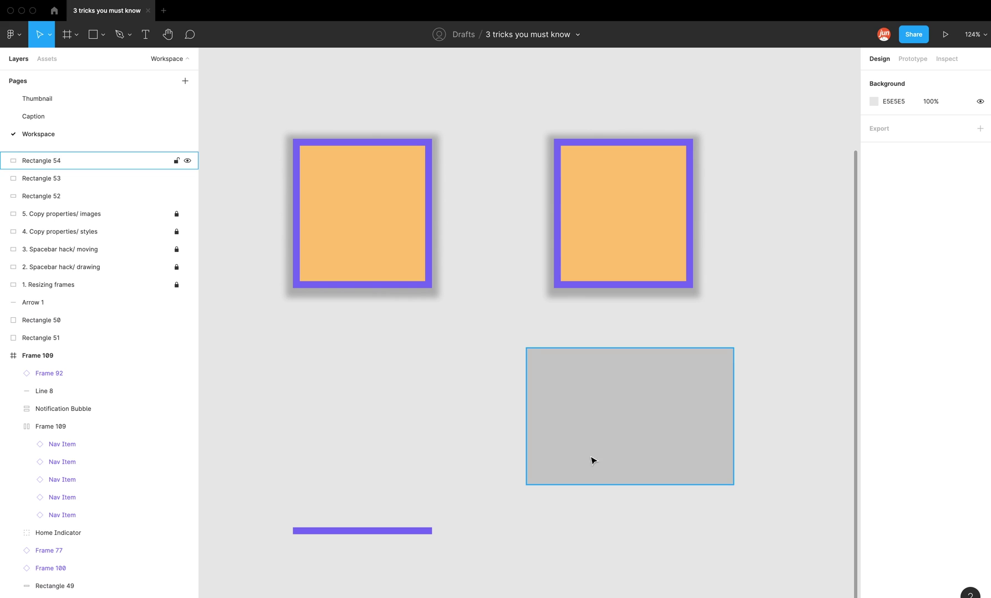
drag(615, 446, 400, 436)
Step: Give the right grey rectangle a red FF0000 stroke, 10 wide
click(649, 417)
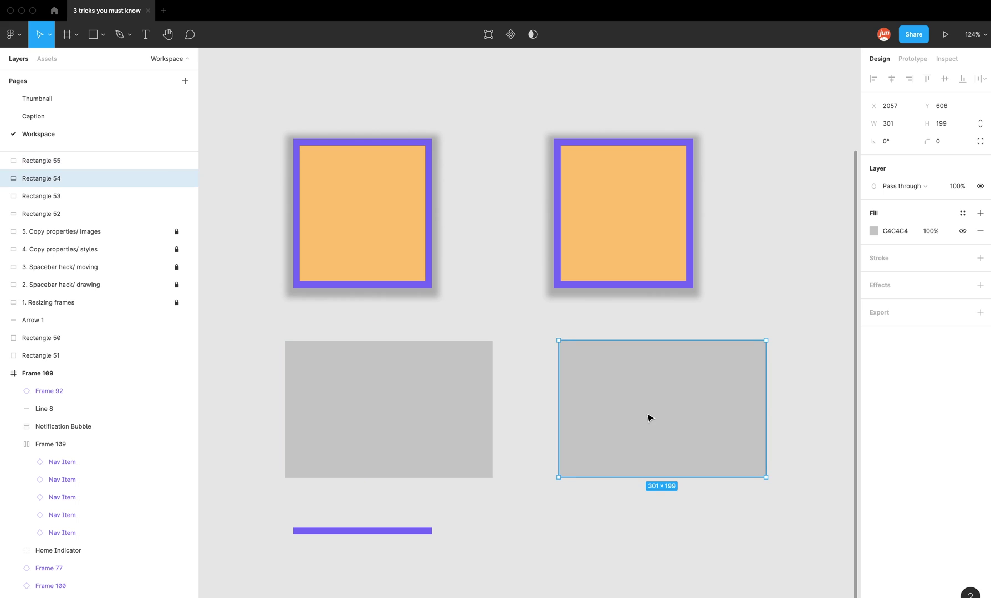
click(979, 258)
click(873, 276)
text(ff0000)
key(Return)
click(894, 293)
text(10)
key(Return)
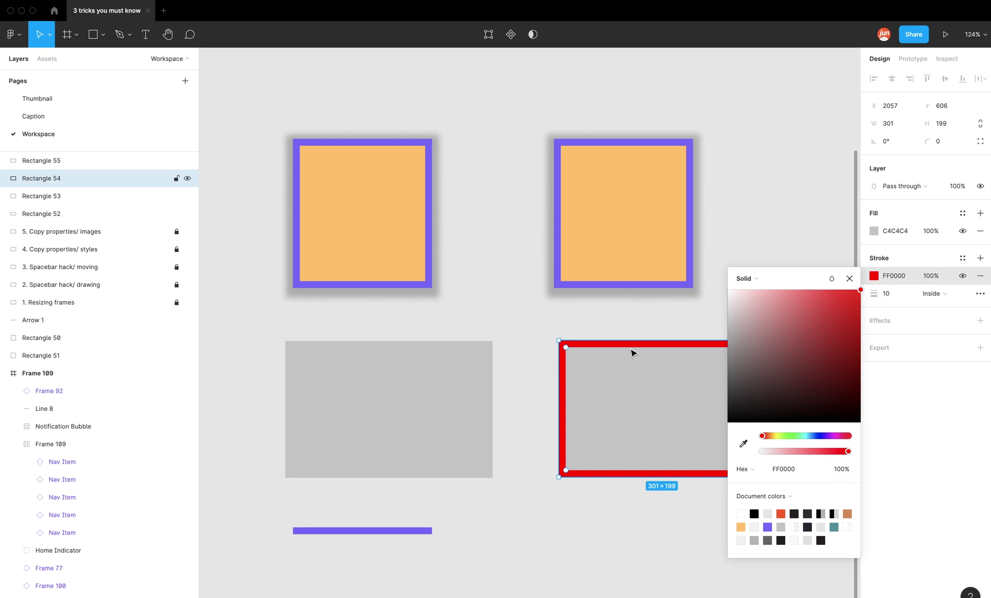
click(631, 310)
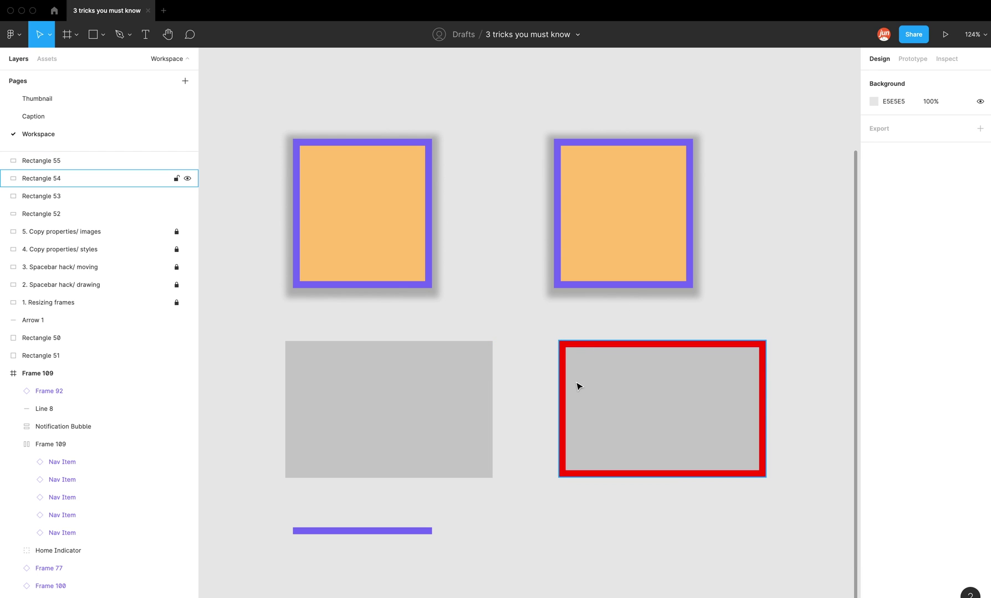
Step: Change the red-stroked rectangle's fill to the document's orange colour
click(613, 402)
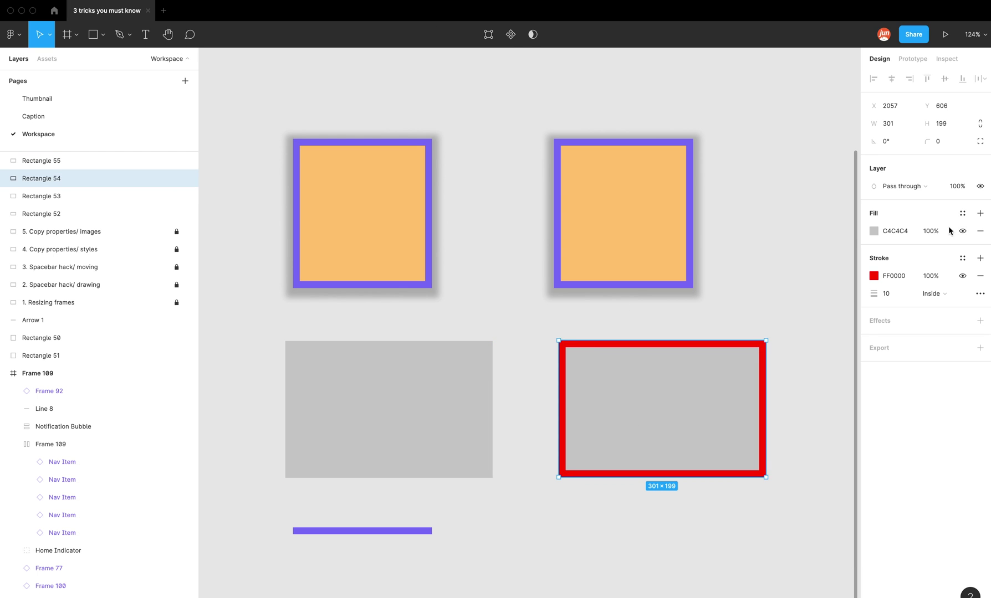
click(873, 231)
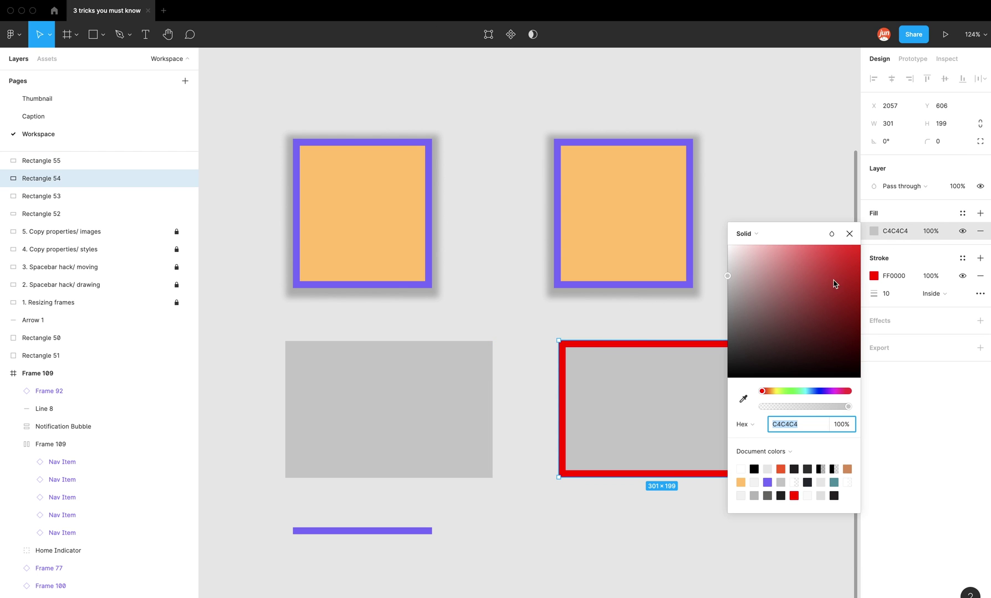
click(741, 483)
click(524, 387)
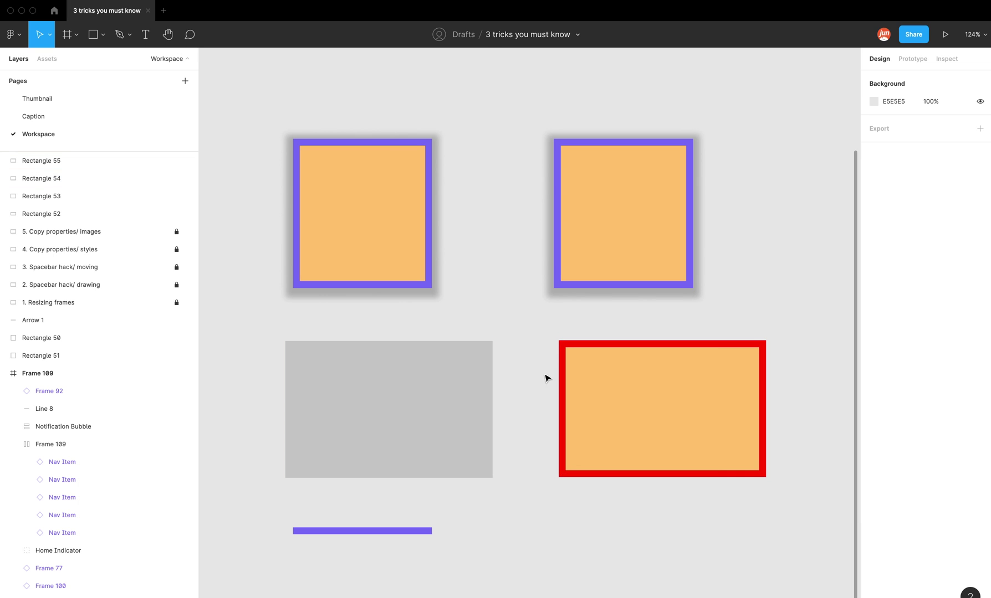
Step: Copy the red stroke from the red-bordered rectangle and paste it onto the grey rectangle
click(590, 414)
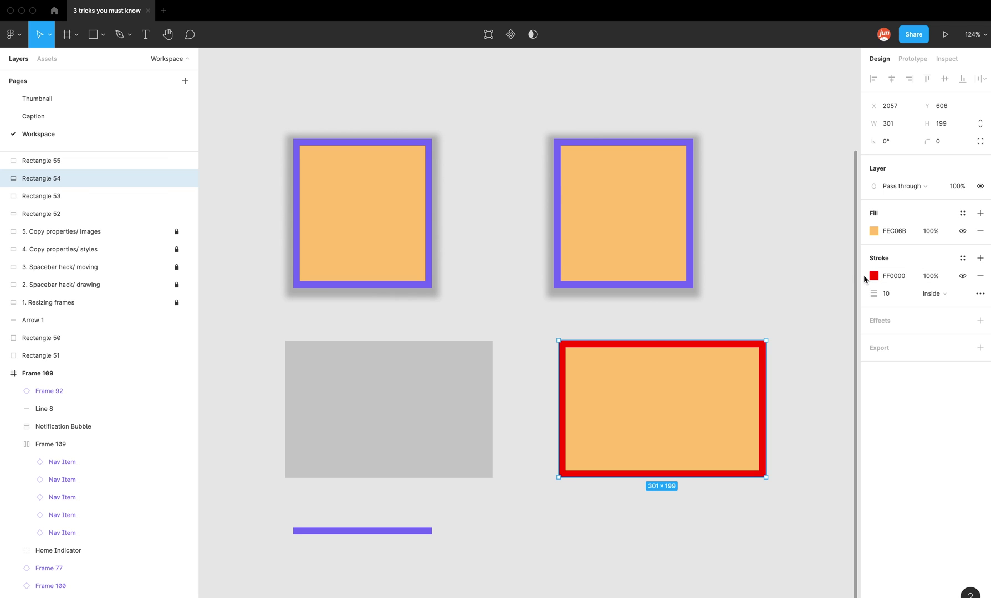
click(864, 275)
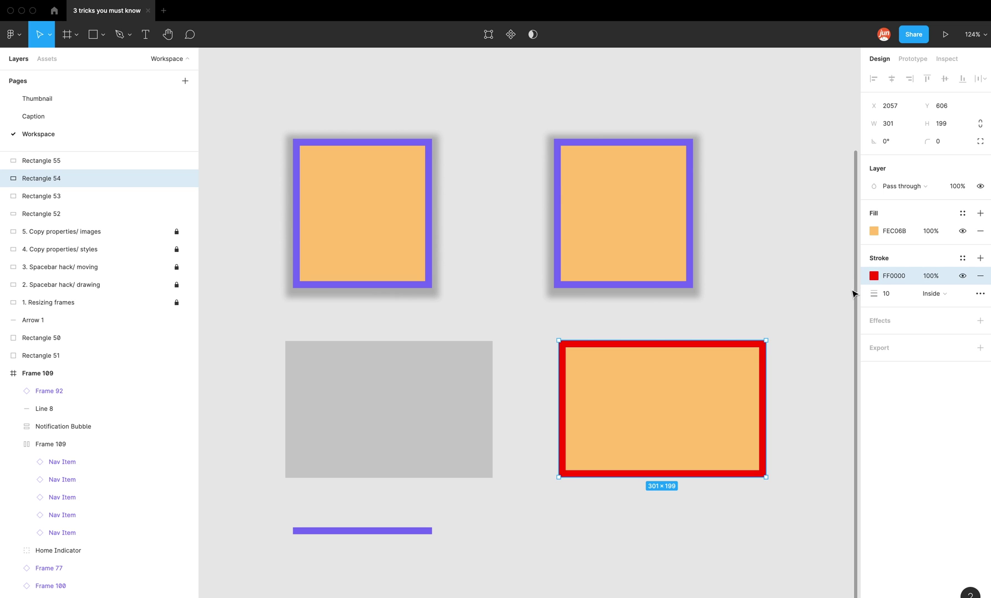
click(450, 409)
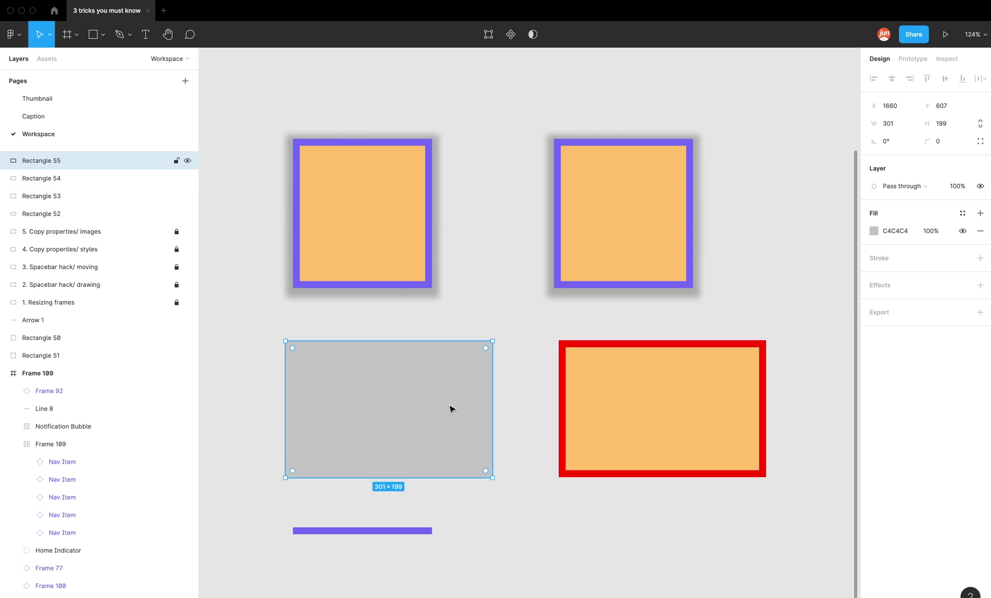
key(ctrl+v)
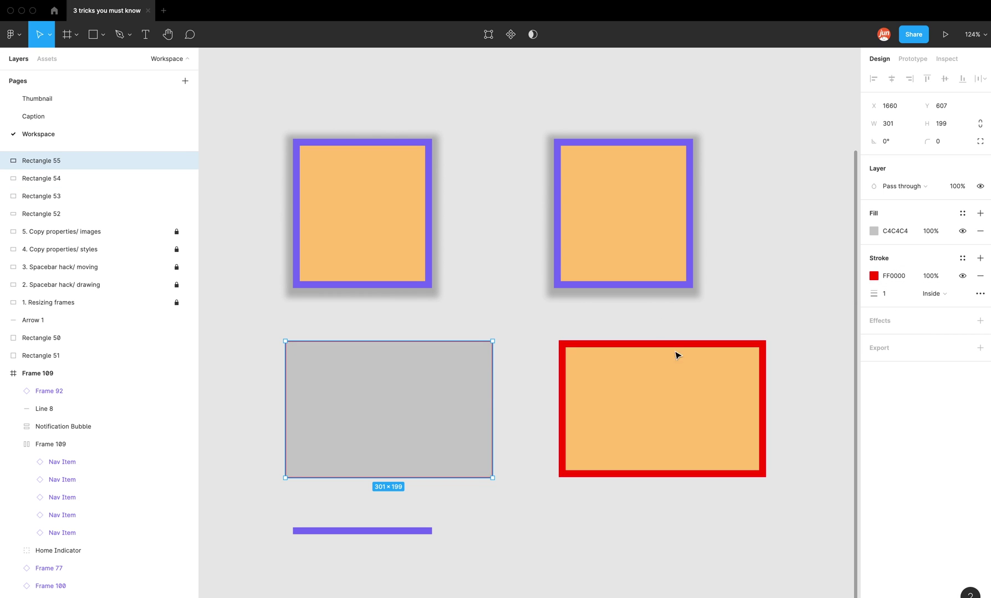
Step: Add a drop shadow to the red-bordered rectangle and paste its orange fill onto the grey one
click(579, 401)
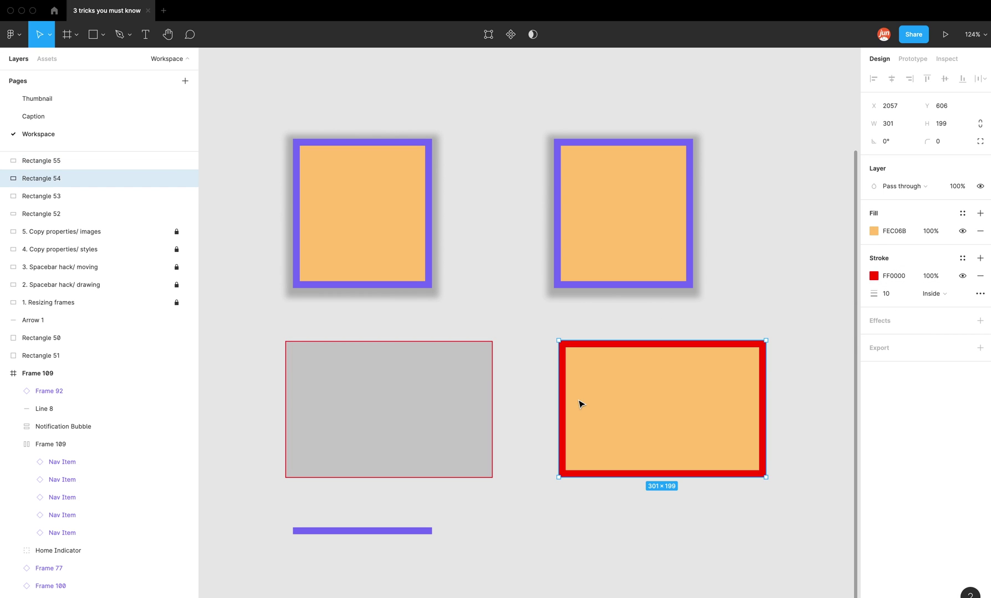
click(980, 321)
click(863, 337)
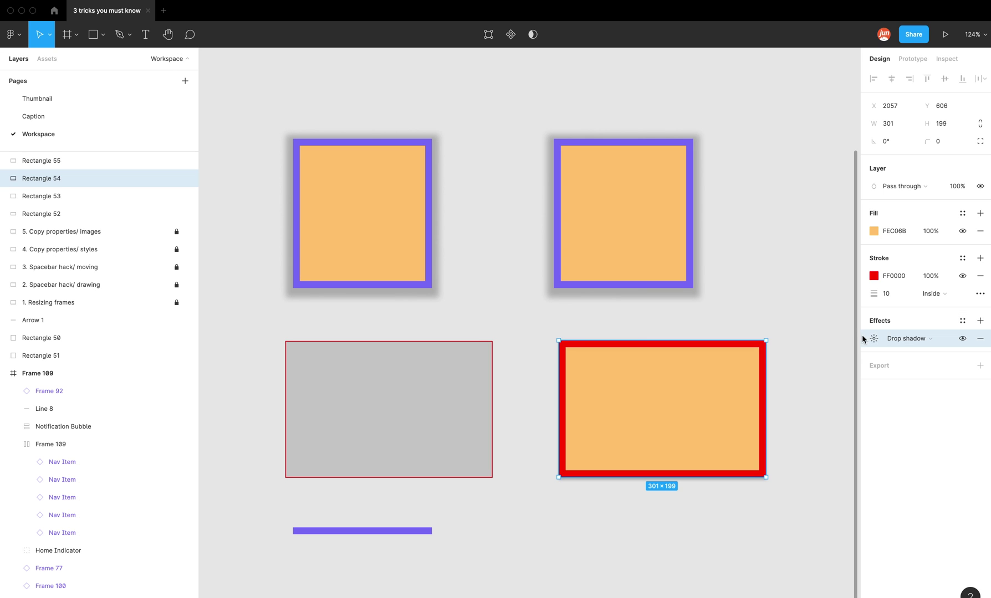
click(861, 273)
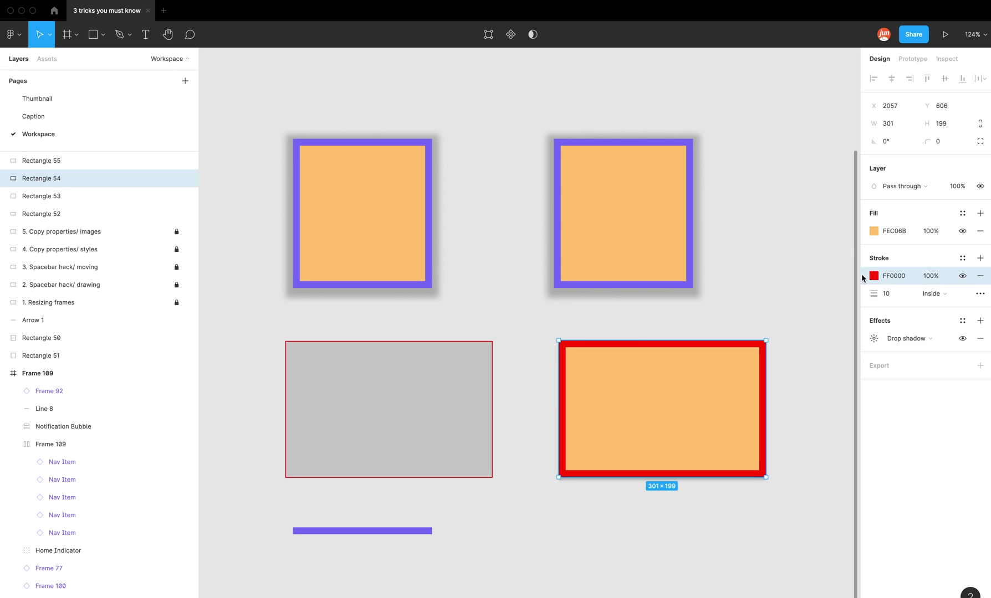
click(863, 229)
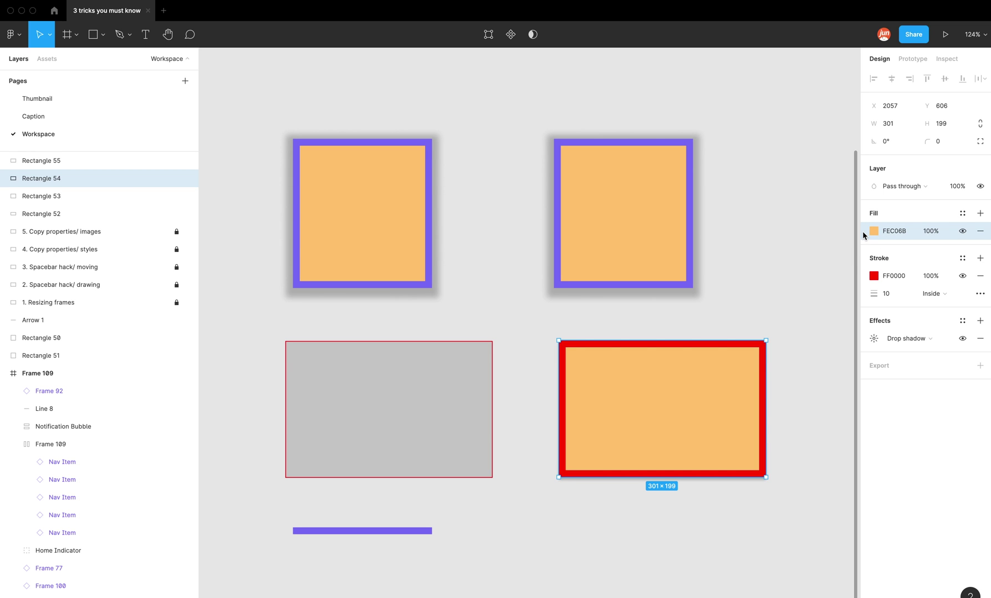
click(409, 378)
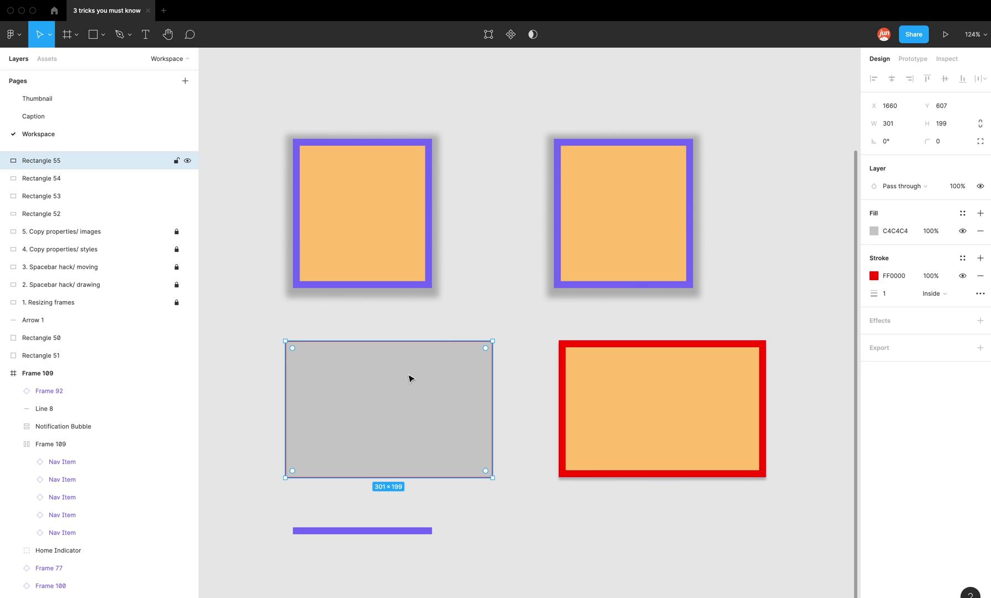
key(ctrl+alt+v)
Step: Review both rectangles by selecting each in turn, then deselect everything
click(499, 337)
click(496, 395)
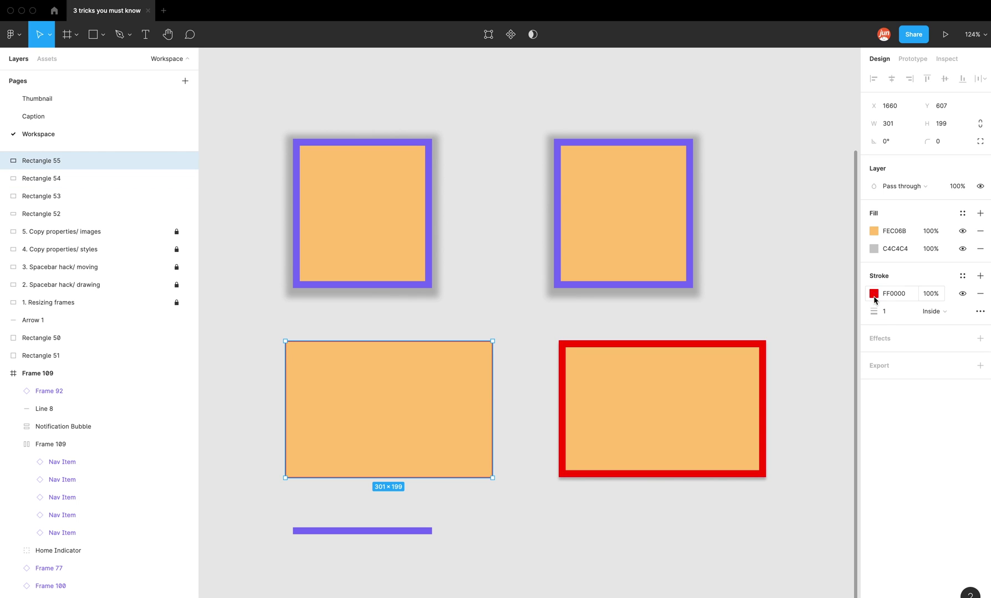
click(632, 387)
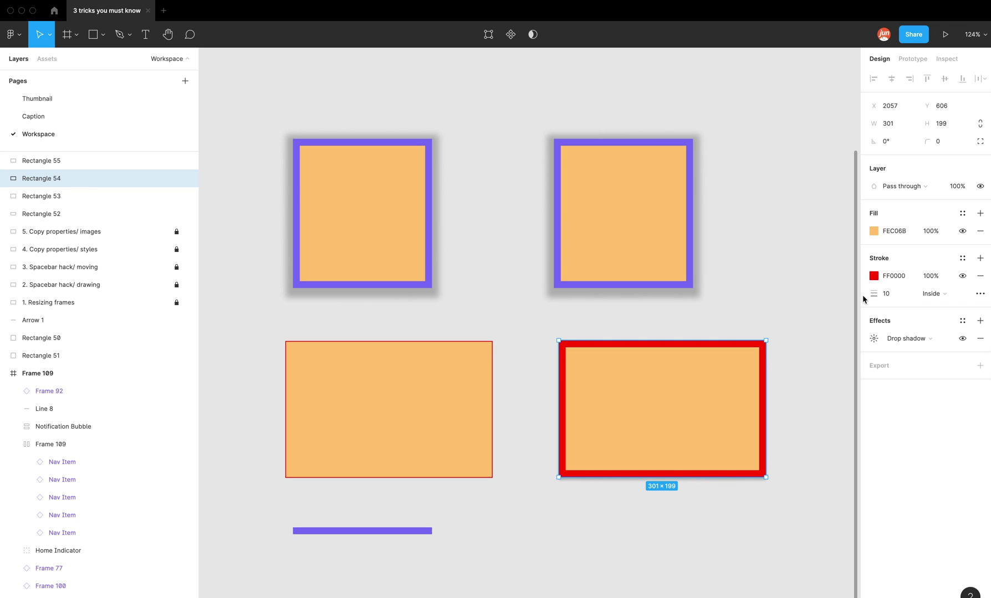
click(768, 309)
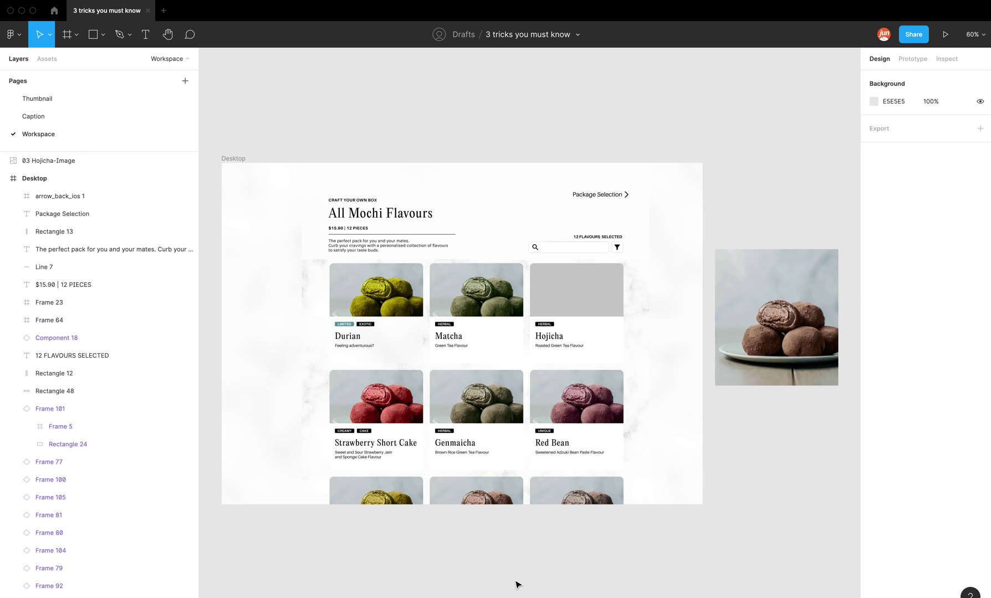
Step: Select the 03 Hojicha-Image photo, paste it onto the placeholder, then delete the misplaced copy
scroll(670, 431, up, 5)
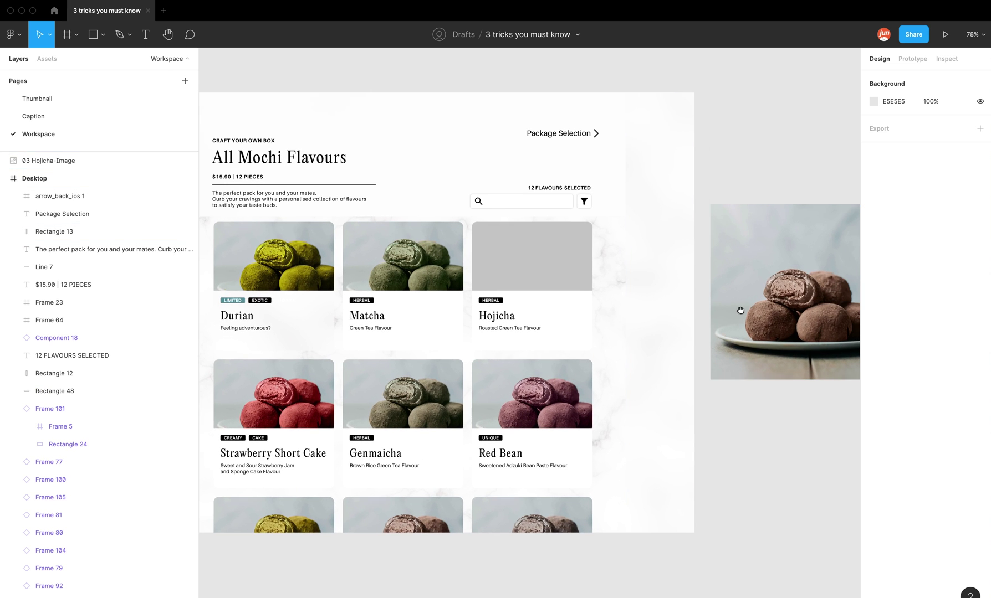
scroll(540, 249, right, 3)
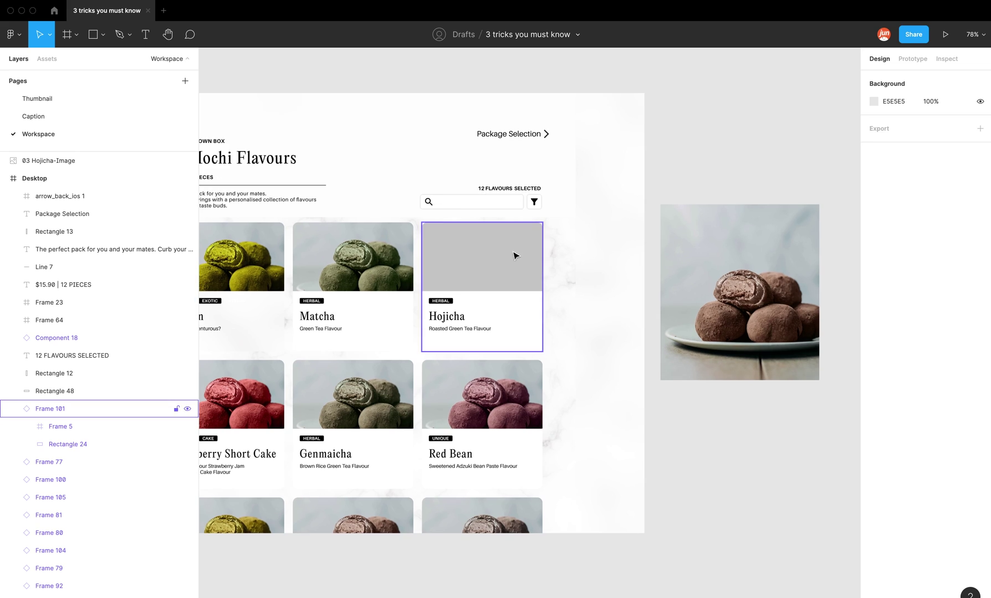
click(724, 259)
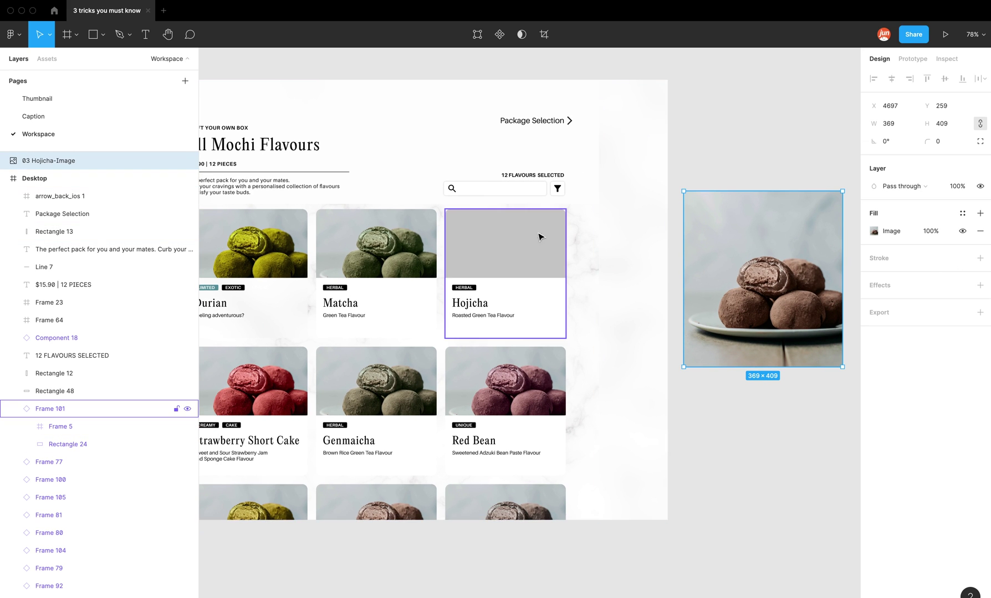
super+click(510, 238)
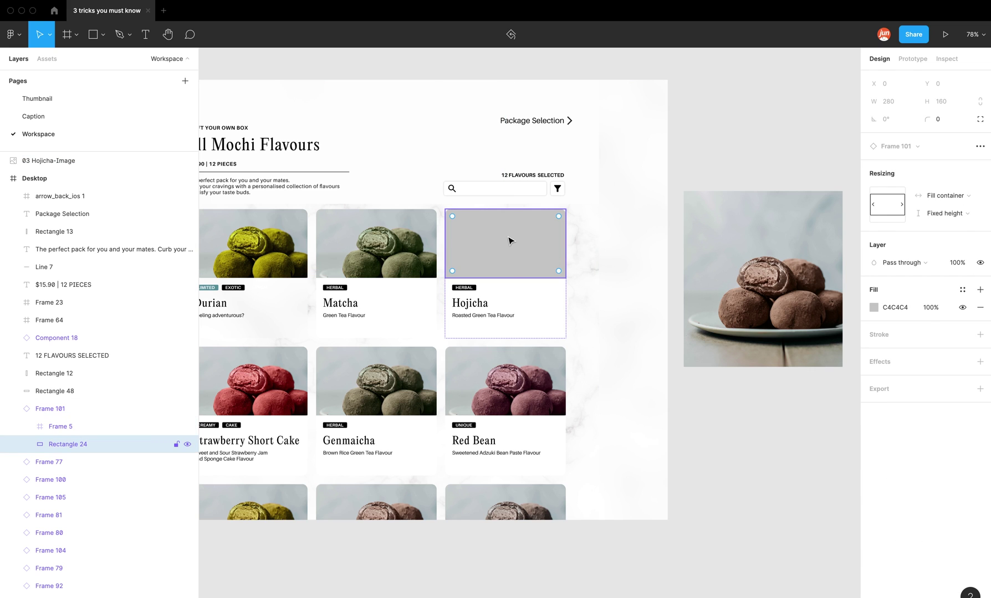
key(super+v)
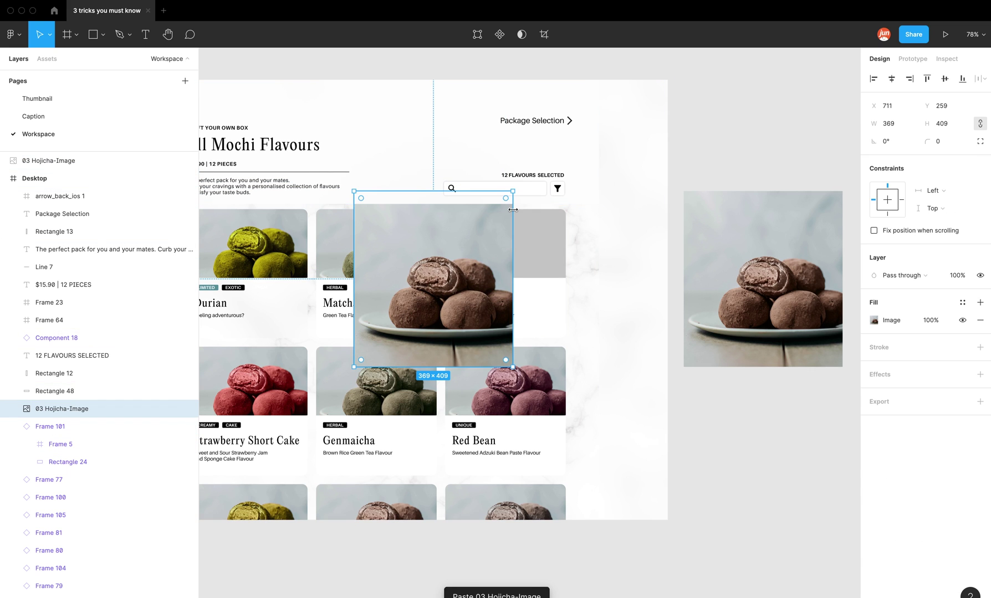
key(Delete)
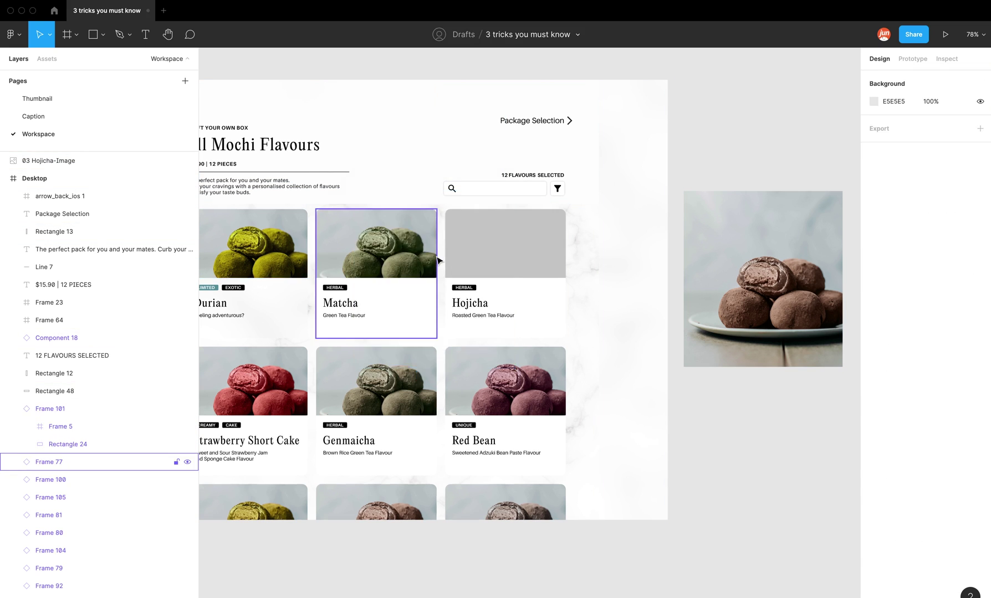
Step: Paste the mochi photo's properties onto Rectangle 24 so the Hojicha card shows the photo
click(793, 277)
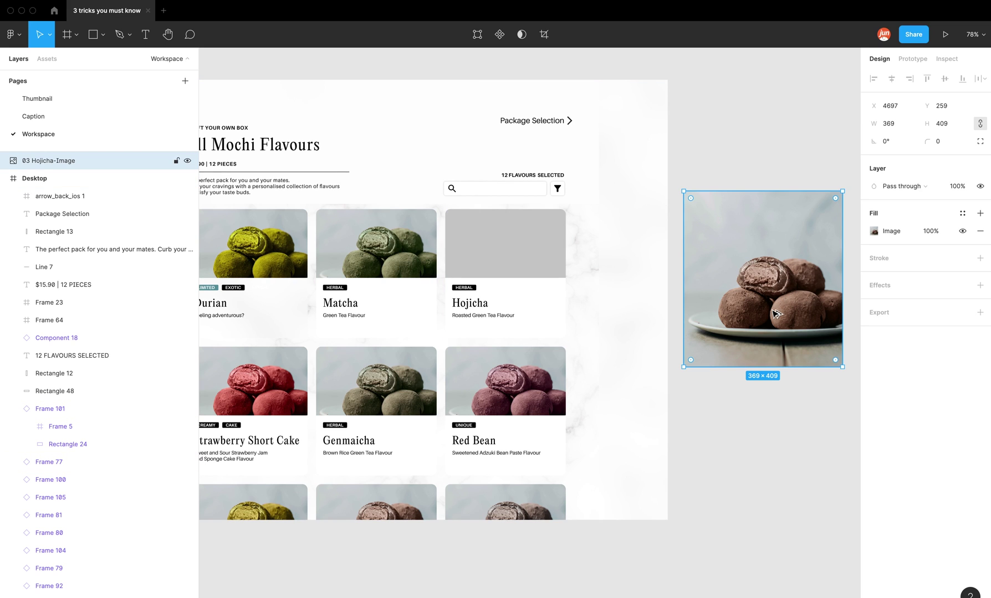
click(479, 240)
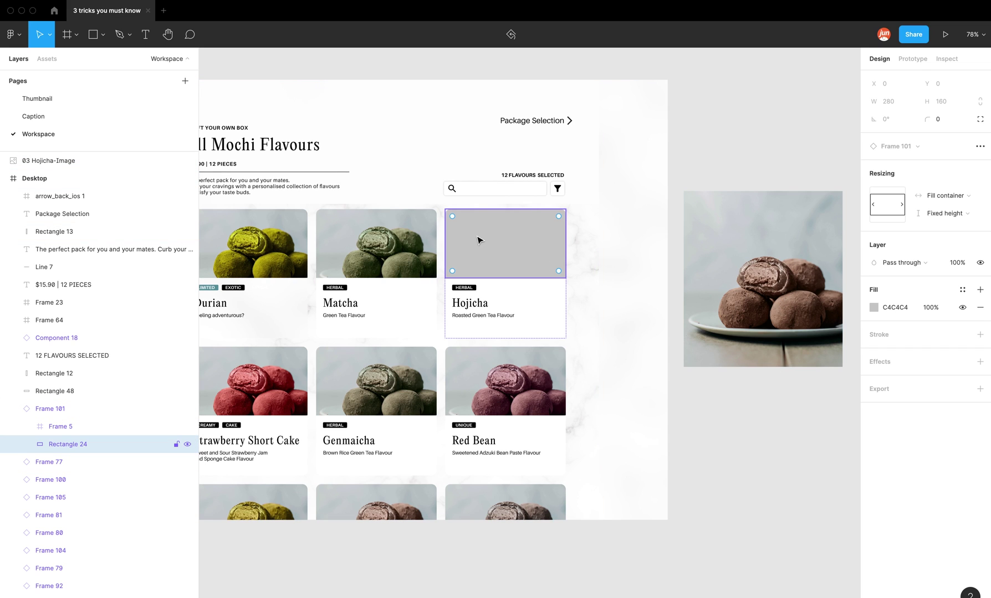
key(ctrl+alt+v)
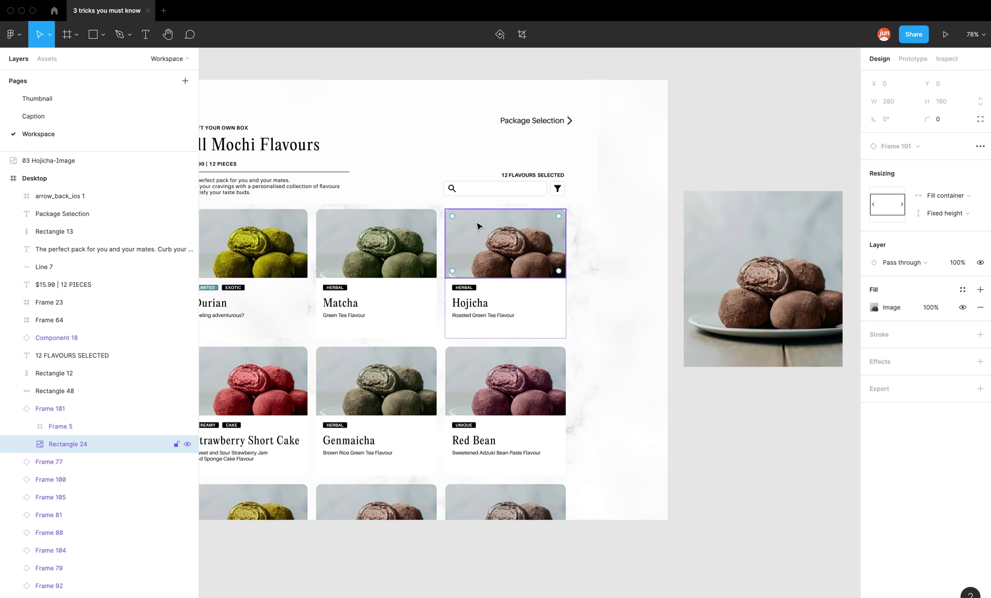
drag(472, 250, 530, 246)
scroll(533, 246, down, 3)
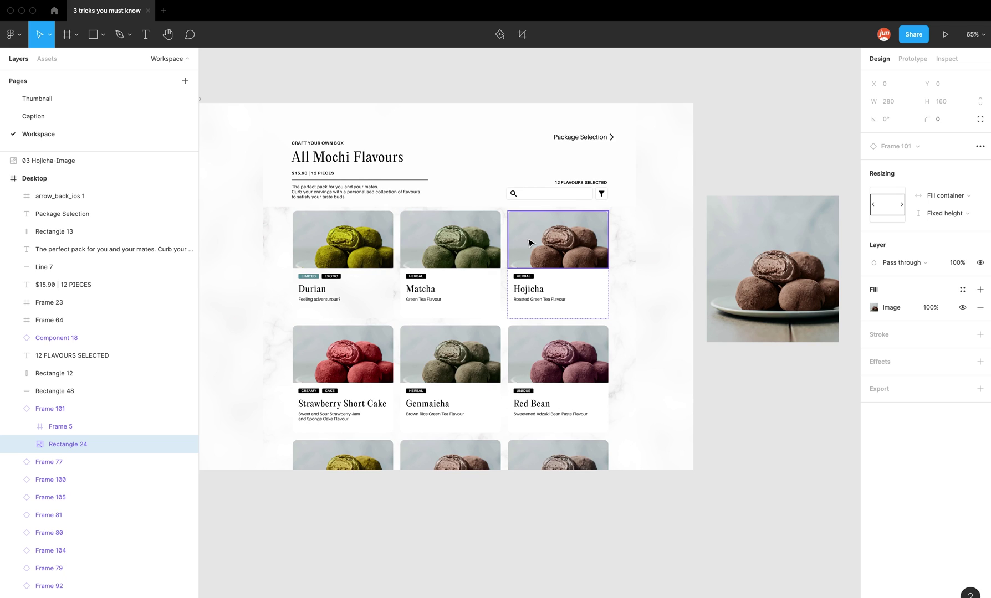